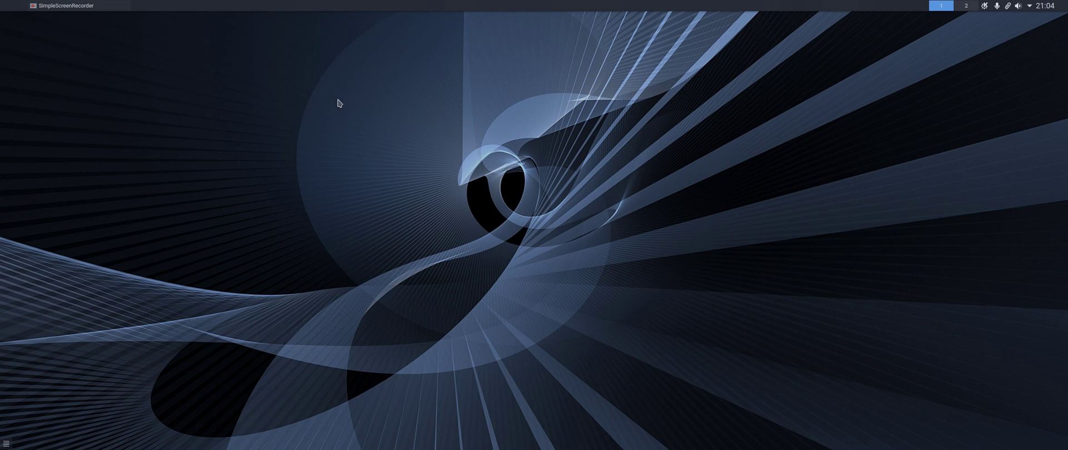
# - Launch YaST with root privileges, entering the root password
pyautogui.hotkey('alt', 'space')
pyautogui.write('yest')
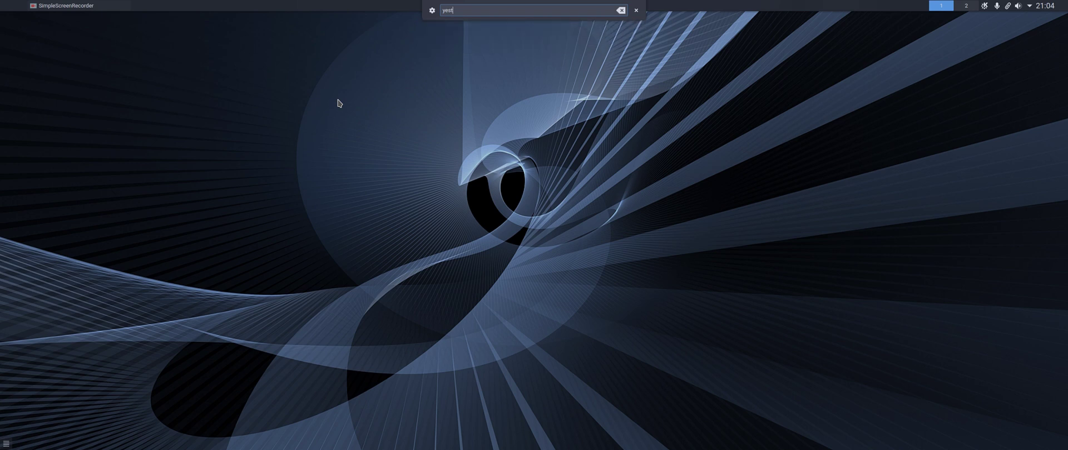
pyautogui.press('BackSpace')
pyautogui.press('BackSpace')
pyautogui.press('BackSpace')
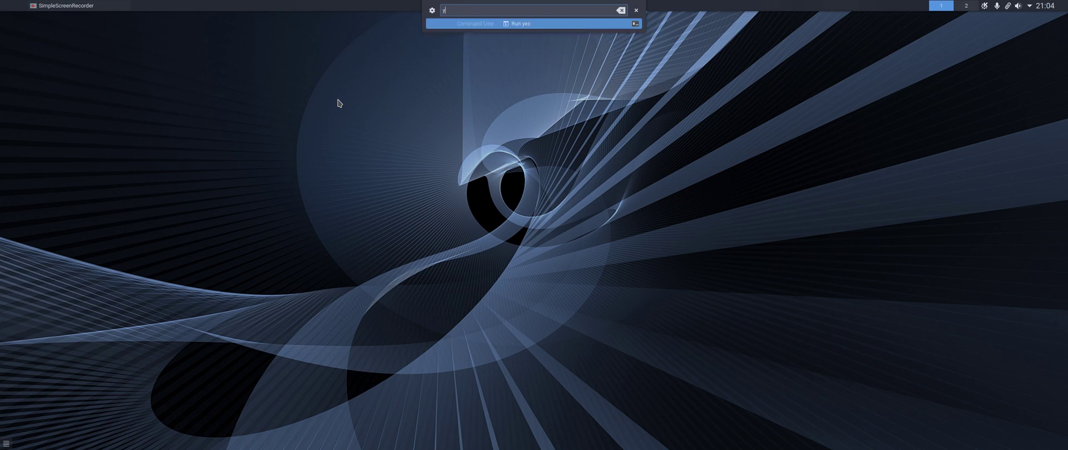
pyautogui.write('ast')
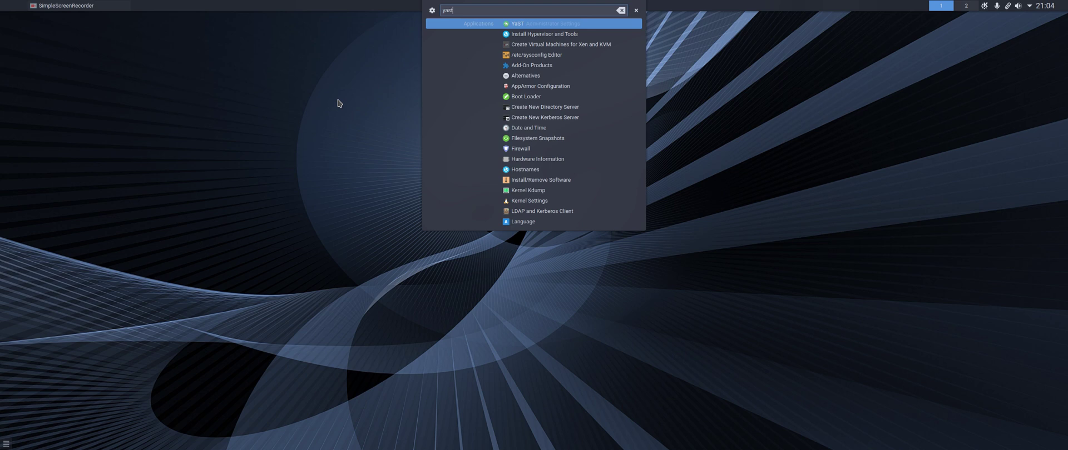
pyautogui.press('Return')
pyautogui.write('••')
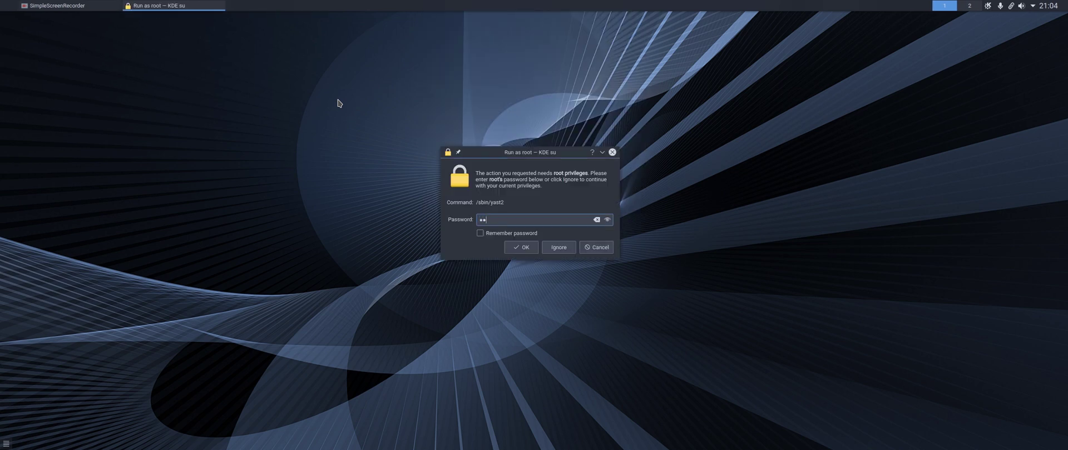
pyautogui.press('Return')
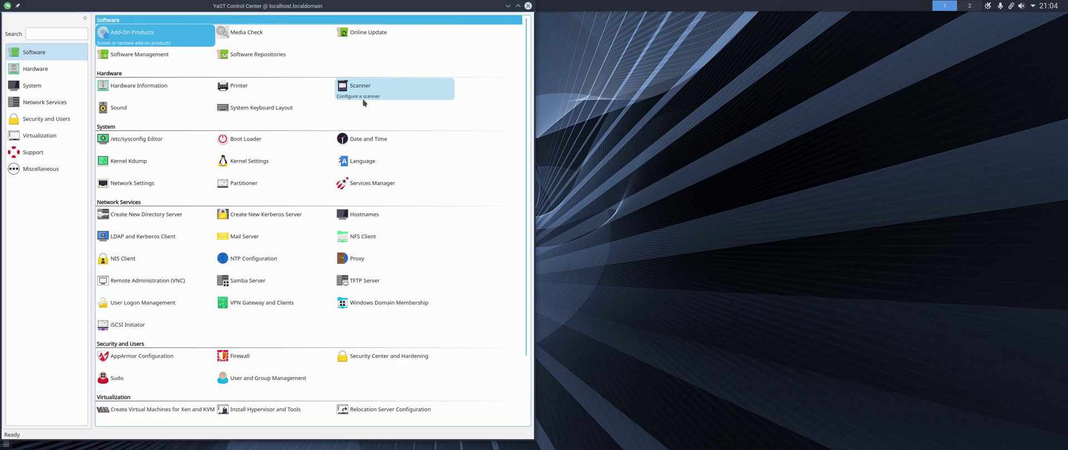
# - Find and install the conky package through Software Management, then close YaST
pyautogui.click(141, 55)
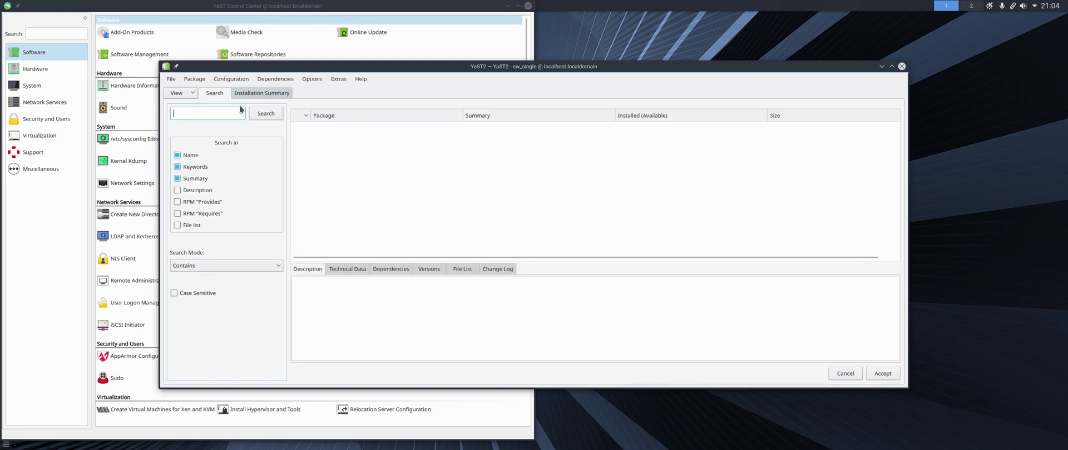
pyautogui.write('conky')
pyautogui.press('Return')
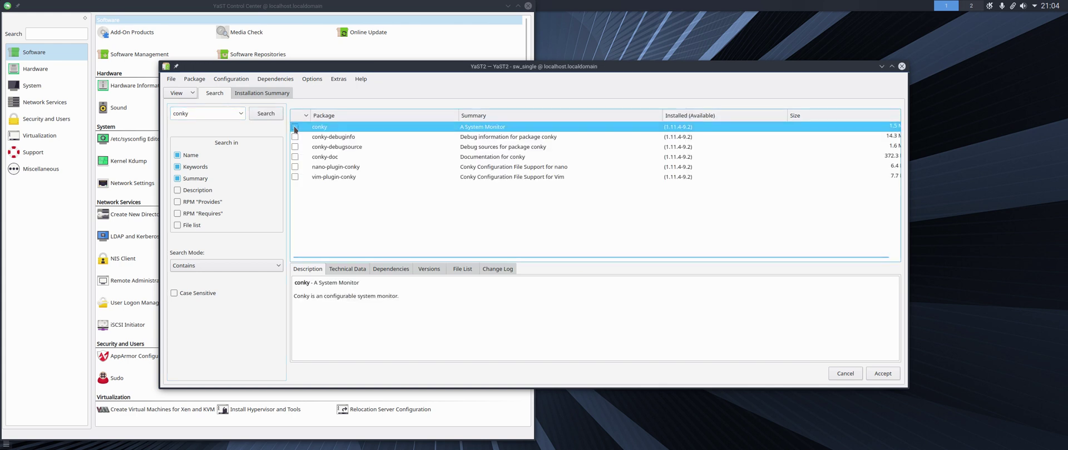
pyautogui.click(295, 127)
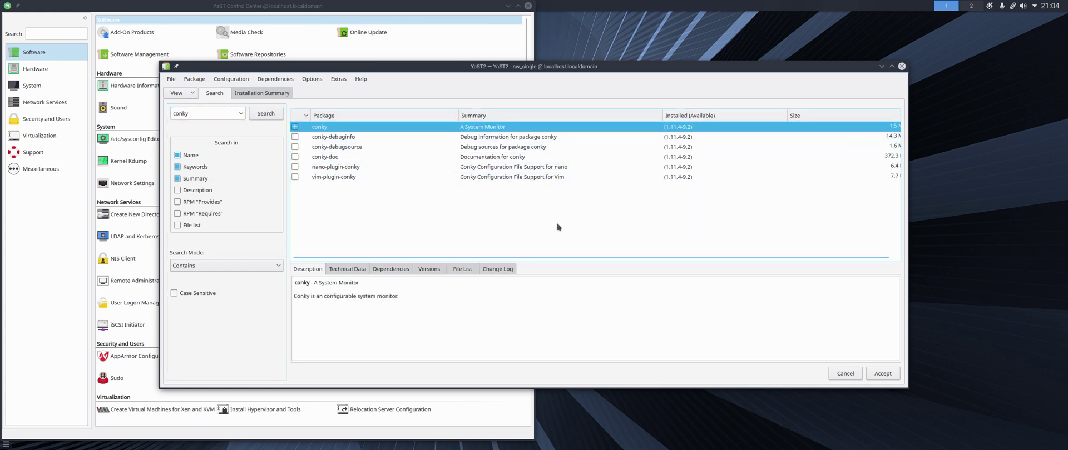
pyautogui.click(883, 373)
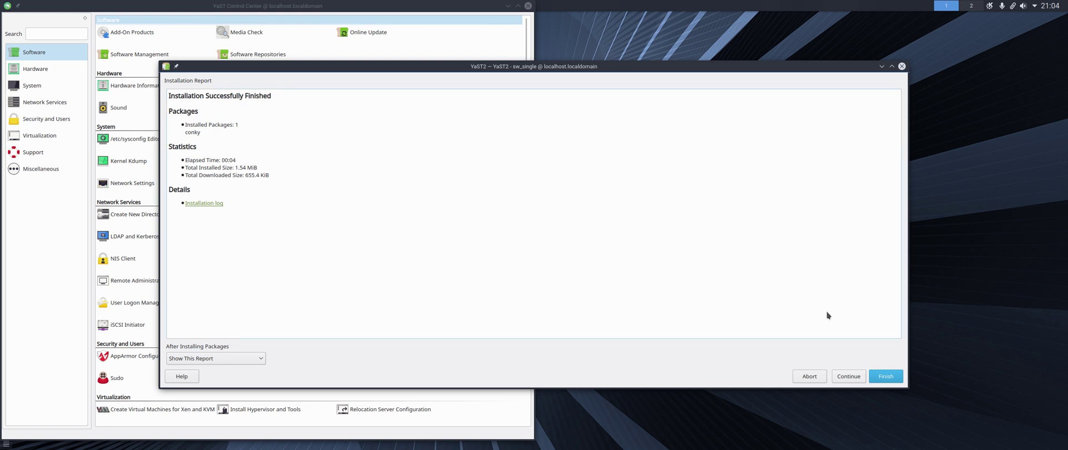
pyautogui.click(884, 378)
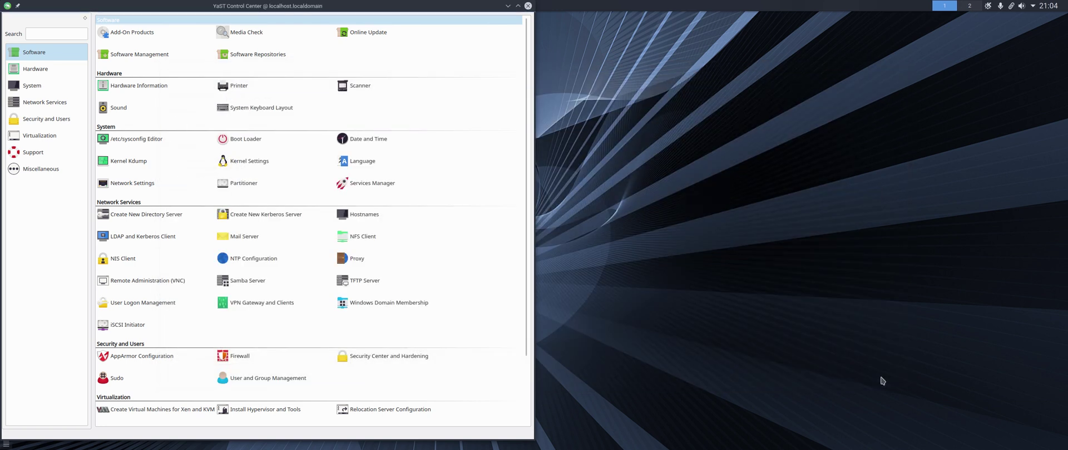
pyautogui.click(528, 6)
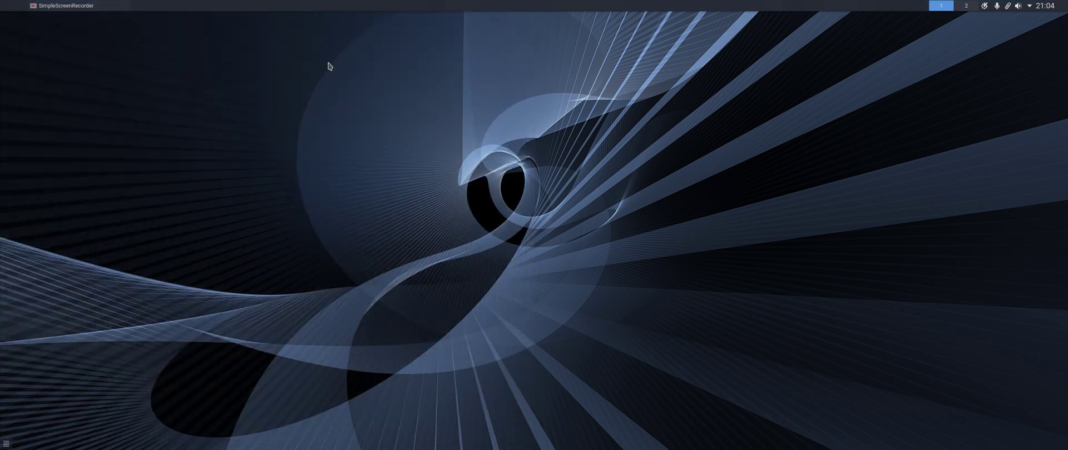
# - Launch conky on the desktop
pyautogui.hotkey('alt', 'space')
pyautogui.write('conky')
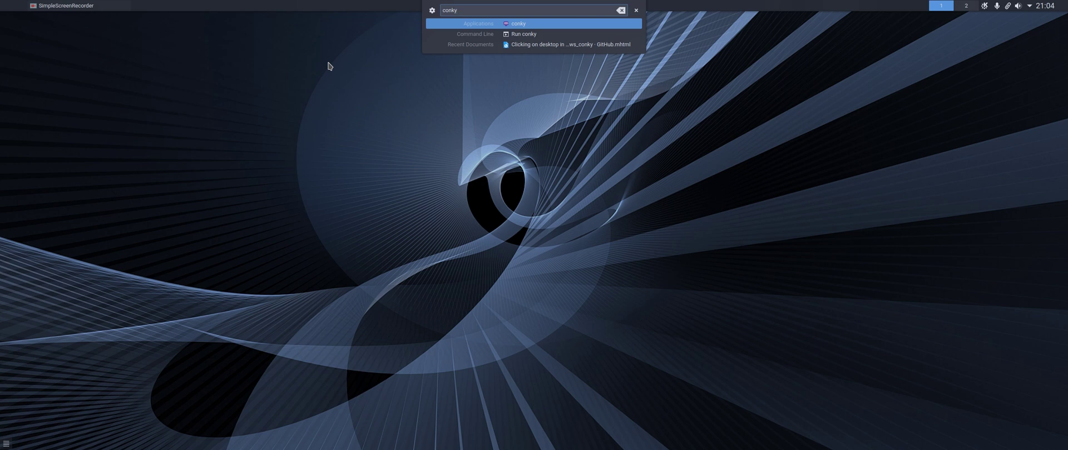
pyautogui.press('Return')
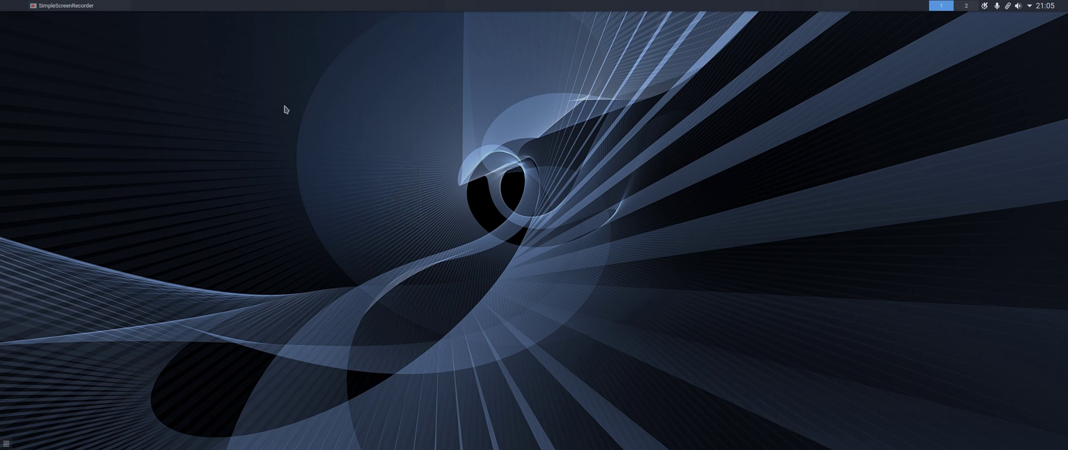
# - Test how the conky display reacts to opening and dismissing the desktop application menu on empty areas
pyautogui.rightClick(262, 161)
pyautogui.click(508, 250)
pyautogui.rightClick(199, 161)
pyautogui.click(341, 104)
pyautogui.rightClick(262, 119)
pyautogui.click(195, 136)
# - Start File Manager - Super User Mode, entering the root password
pyautogui.rightClick(255, 89)
pyautogui.moveTo(276, 127)
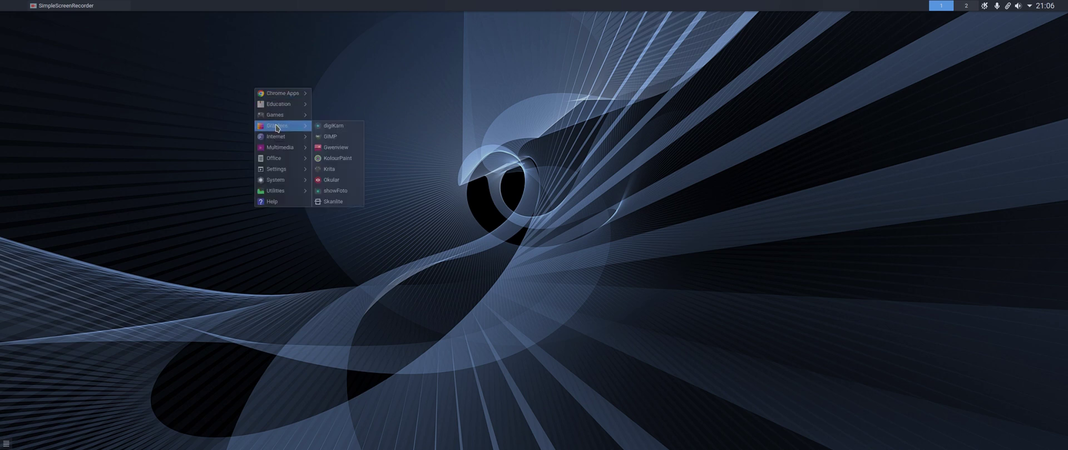
pyautogui.moveTo(299, 182)
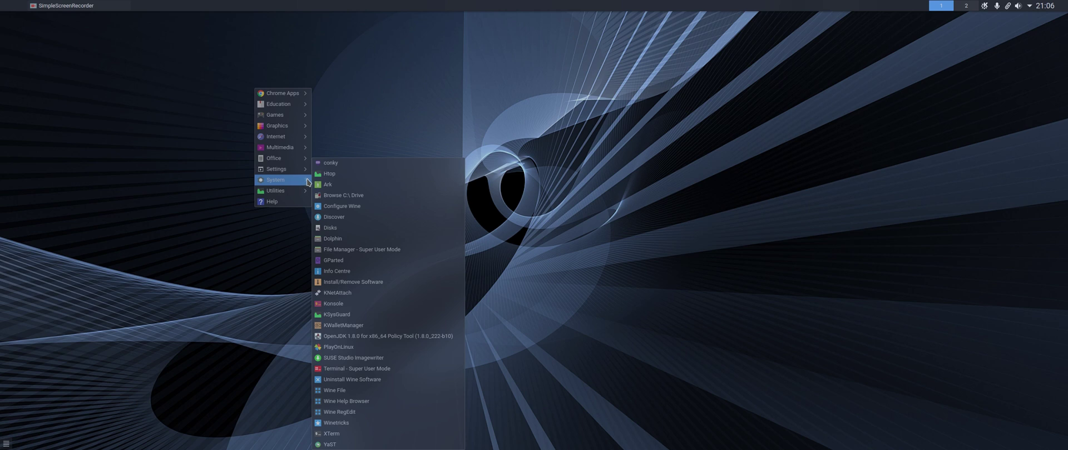
pyautogui.click(392, 255)
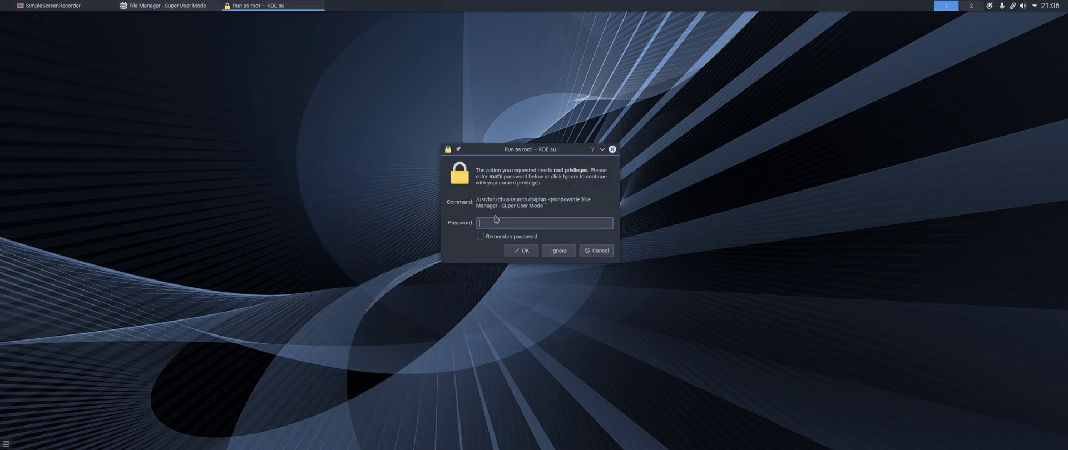
pyautogui.write('****')
pyautogui.press('Return')
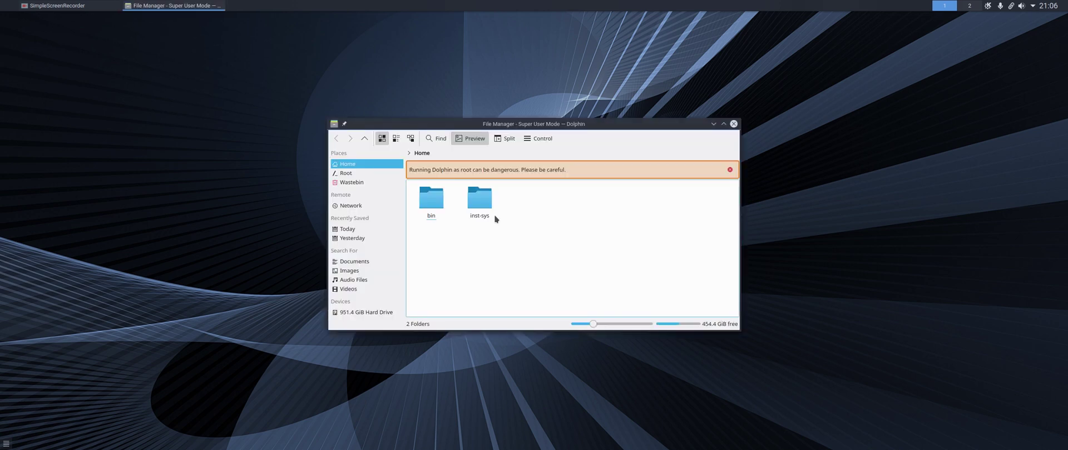
# - Browse to /etc/conky from the root folder and open conky.conf for editing
pyautogui.click(346, 173)
pyautogui.click(598, 182)
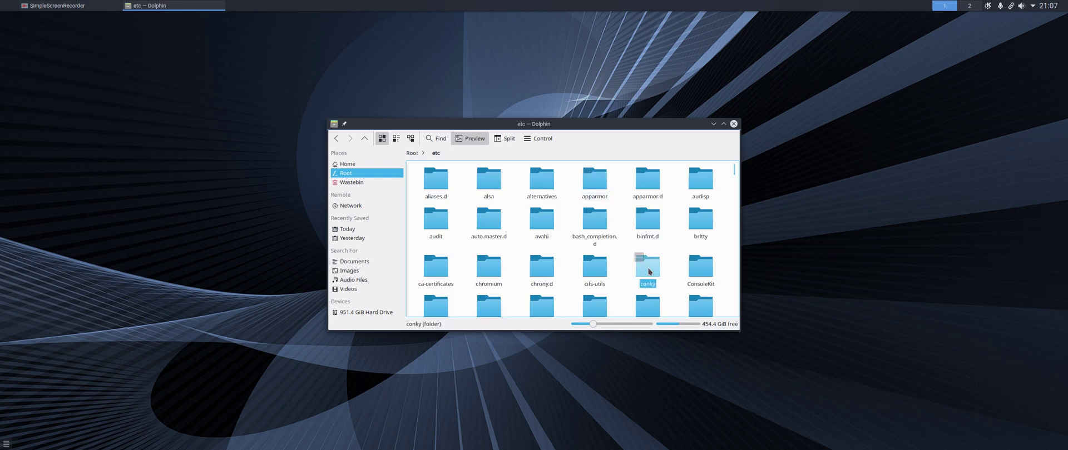
pyautogui.click(645, 268)
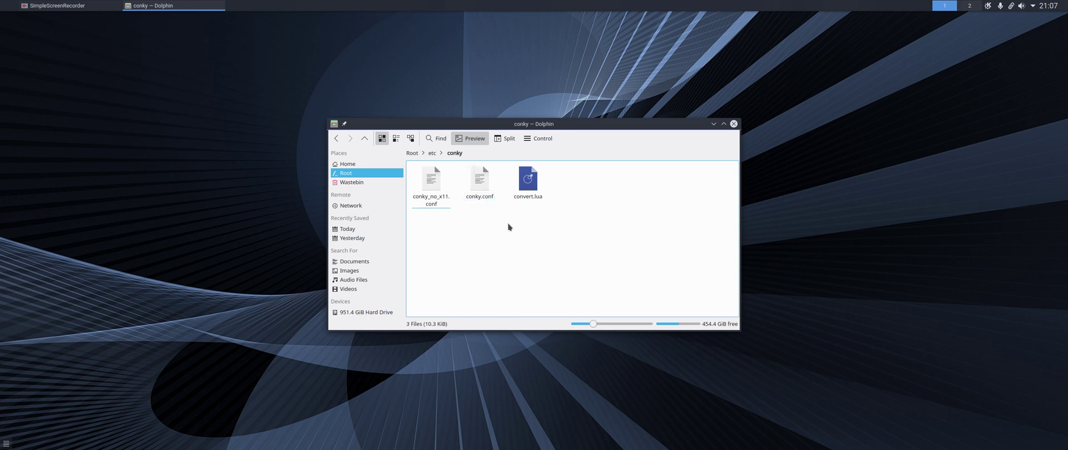
pyautogui.click(482, 184)
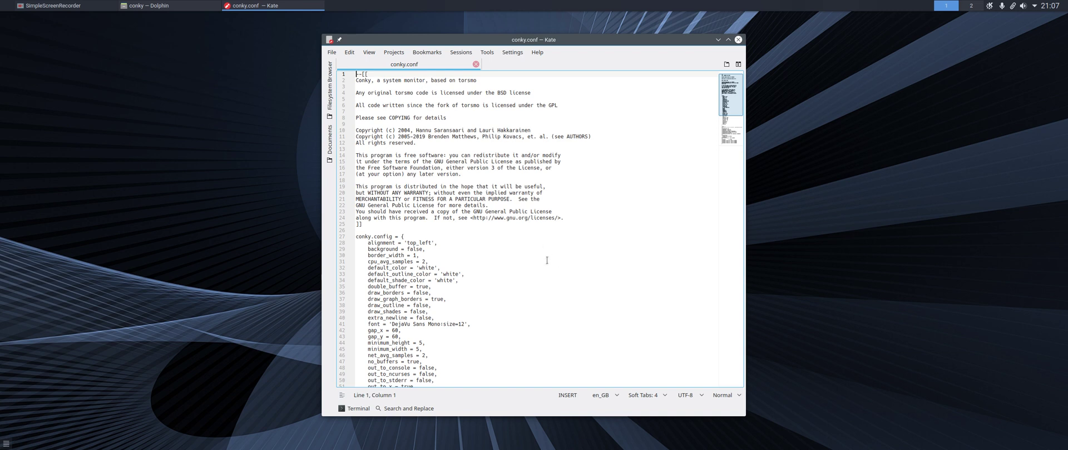
# - Set own_window_type to 'dock' in conky.conf, save it, and close the editor and file manager
pyautogui.scroll(-1, 546, 260)
pyautogui.scroll(-2, 546, 260)
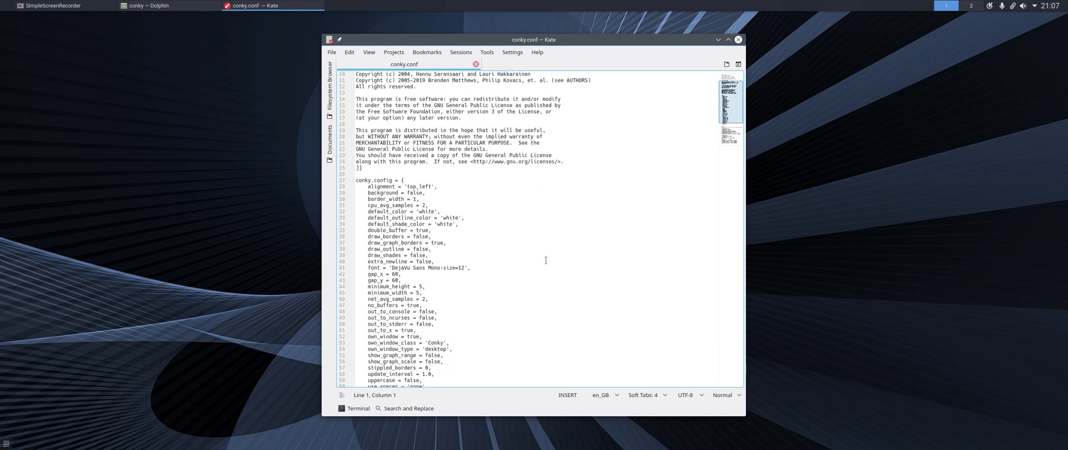
pyautogui.scroll(-1, 534, 252)
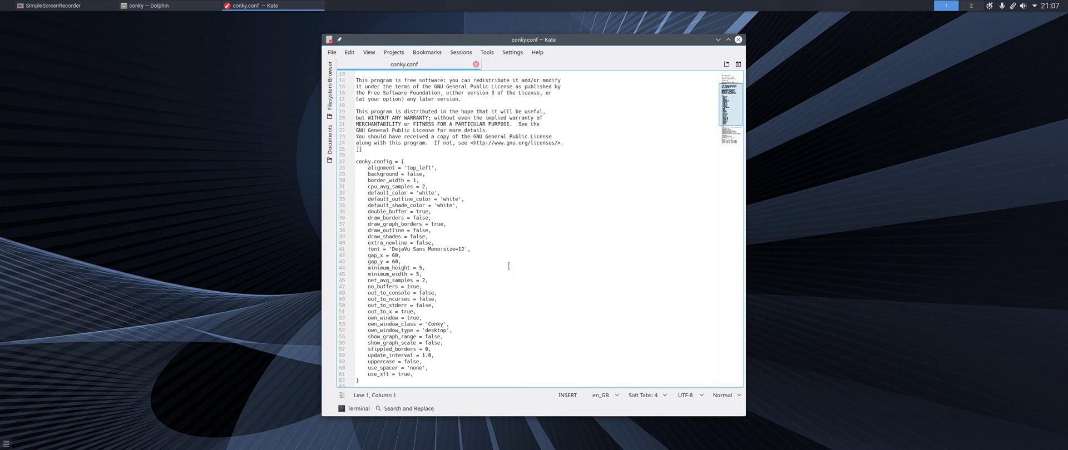
pyautogui.scroll(-8, 454, 276)
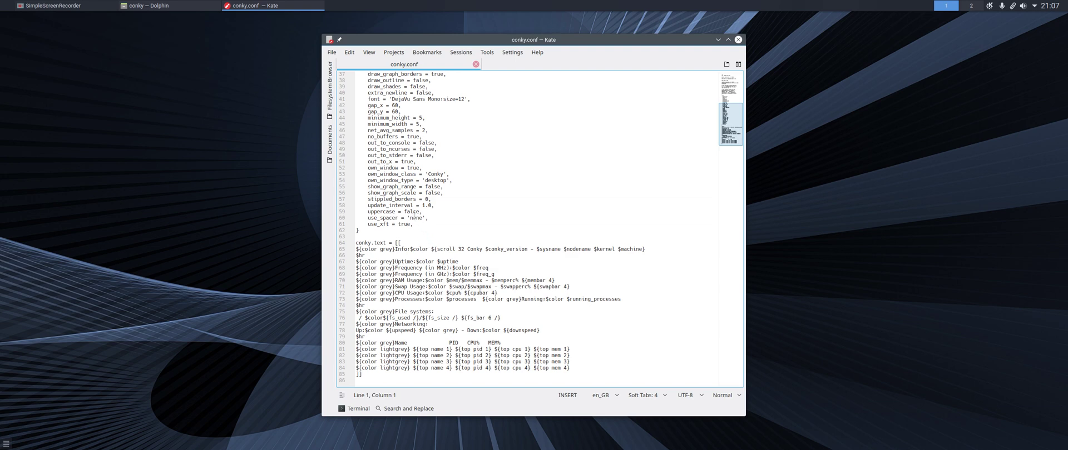
pyautogui.scroll(7, 396, 227)
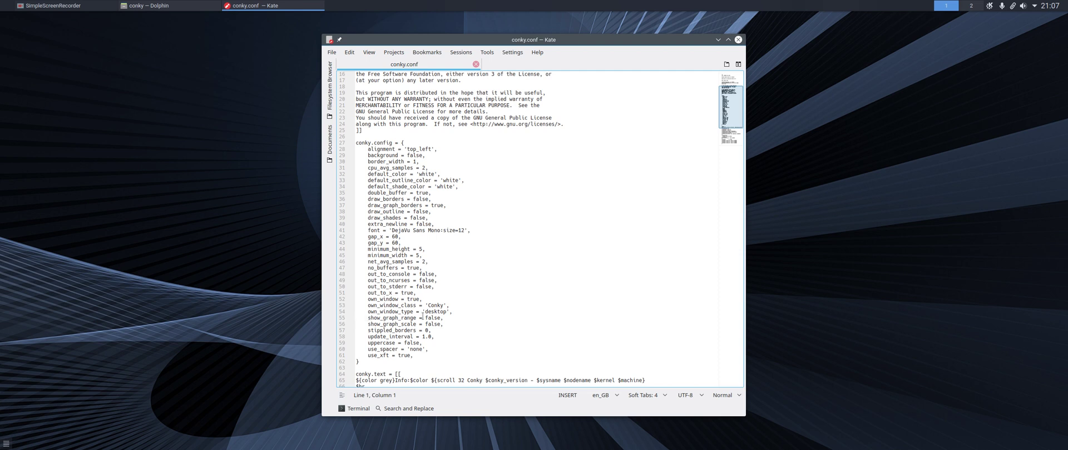
pyautogui.click(446, 313)
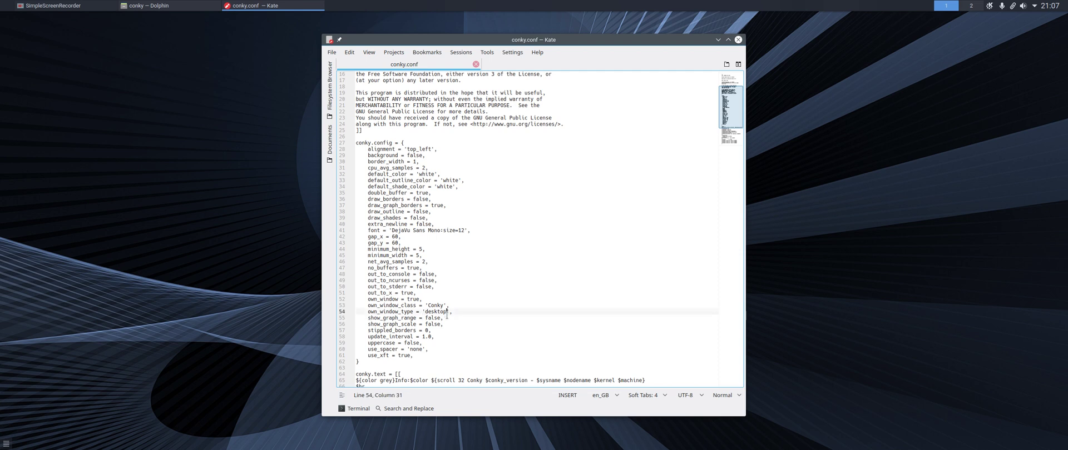
pyautogui.press('BackSpace')
pyautogui.click(332, 53)
pyautogui.click(351, 113)
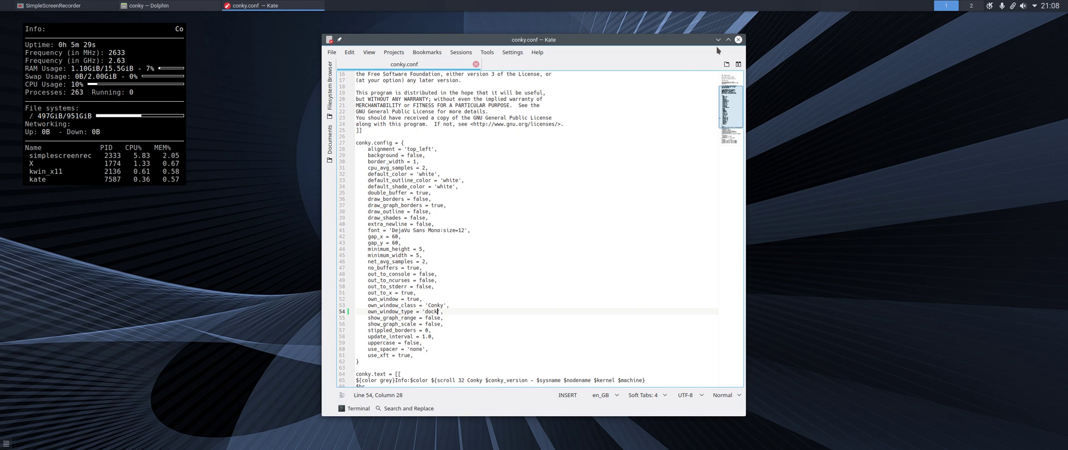
pyautogui.click(738, 40)
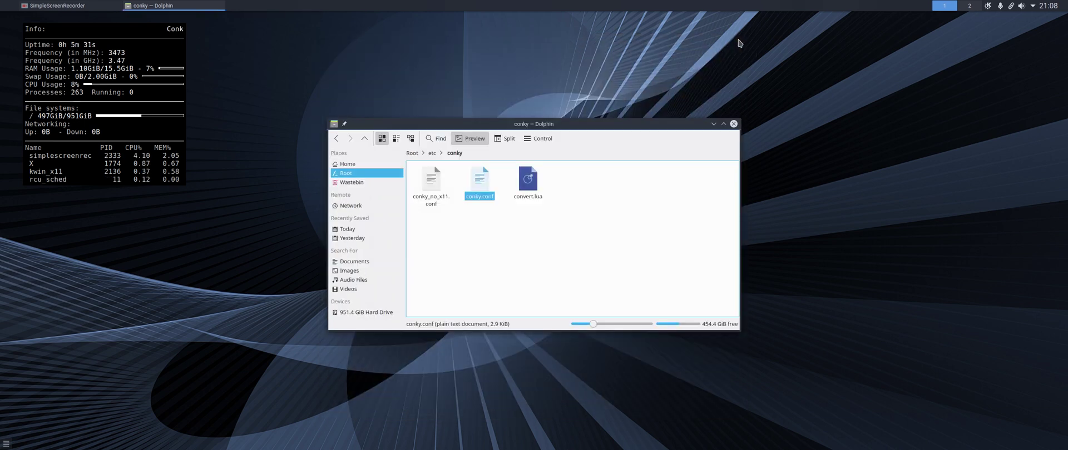
pyautogui.click(734, 124)
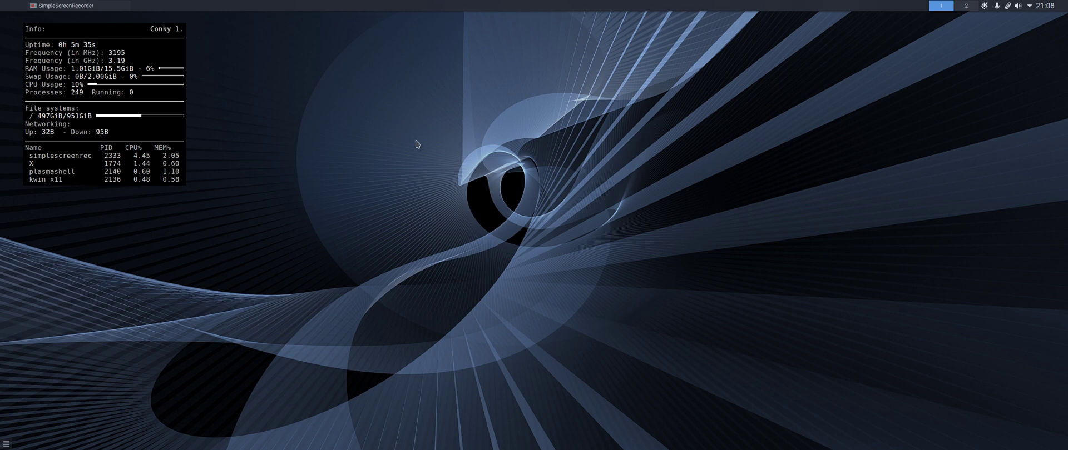
# - Check that the conky display stays on the desktop while repeatedly opening and dismissing the application menu
pyautogui.rightClick(620, 141)
pyautogui.click(357, 128)
pyautogui.rightClick(339, 114)
pyautogui.click(294, 100)
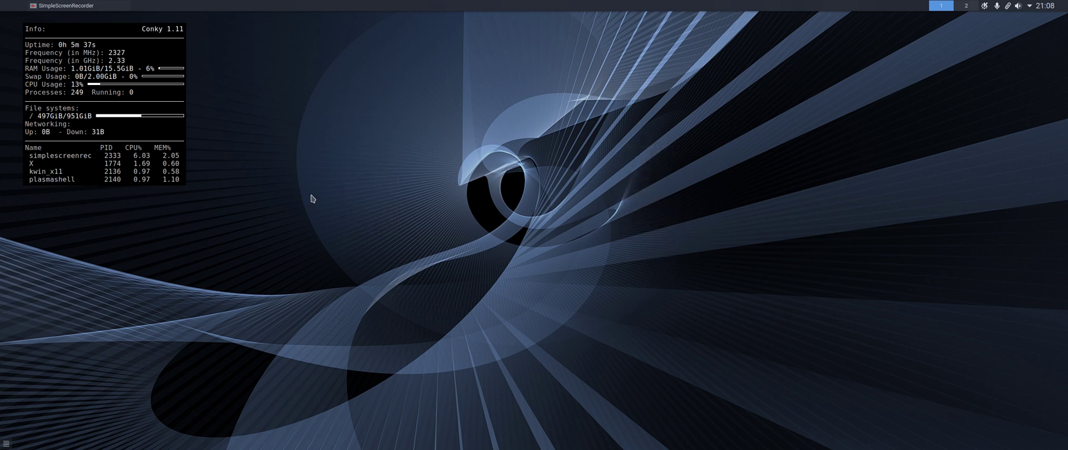
pyautogui.rightClick(458, 142)
pyautogui.click(424, 143)
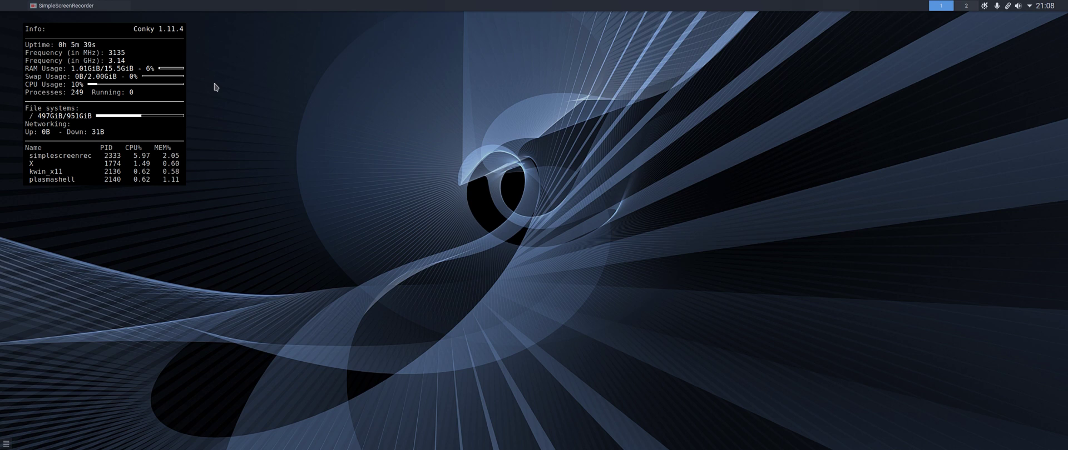
pyautogui.rightClick(351, 99)
pyautogui.click(346, 107)
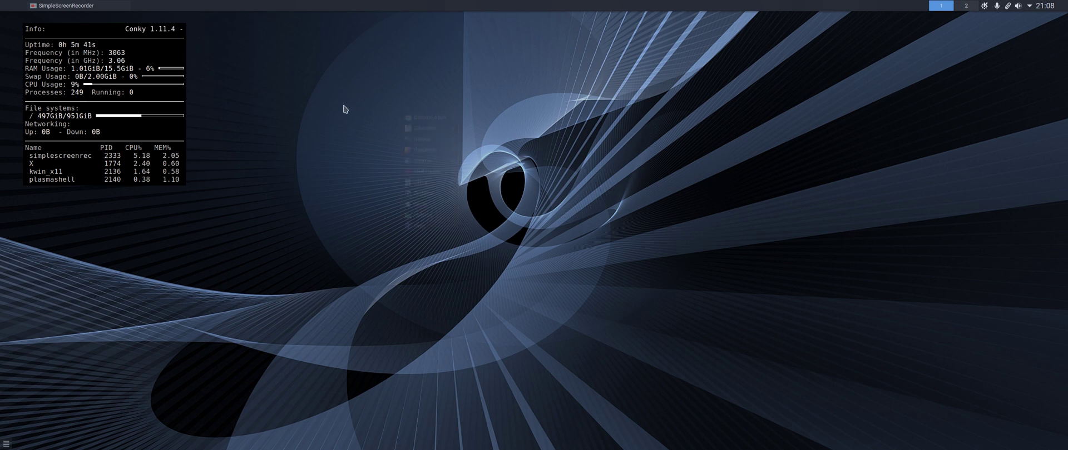
pyautogui.rightClick(392, 104)
pyautogui.click(367, 164)
pyautogui.rightClick(575, 214)
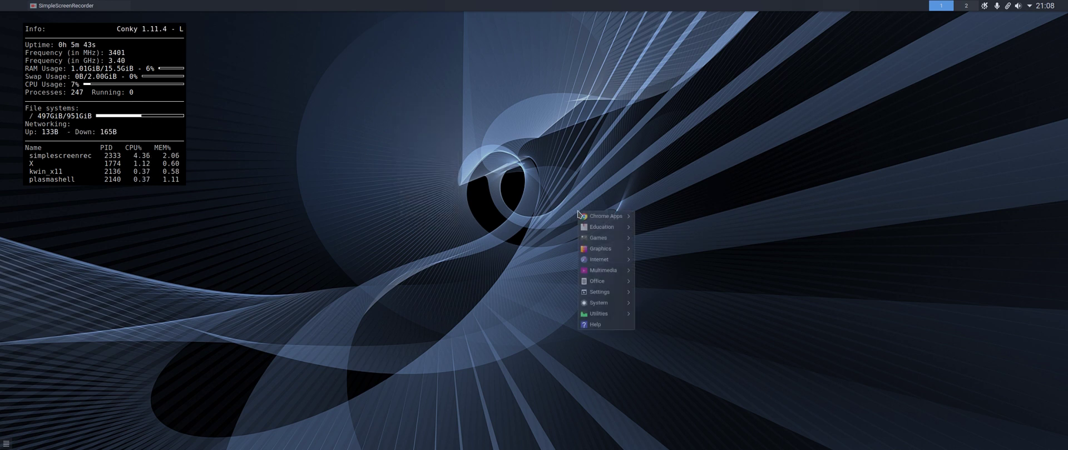
pyautogui.click(473, 184)
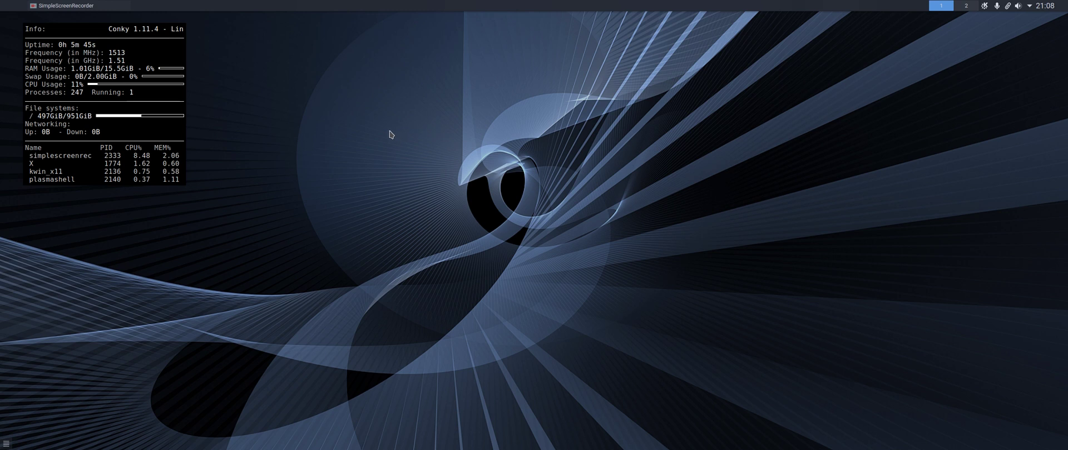
# - Start Htop and move its window over the conky display and away again to check how the two overlap
pyautogui.rightClick(355, 105)
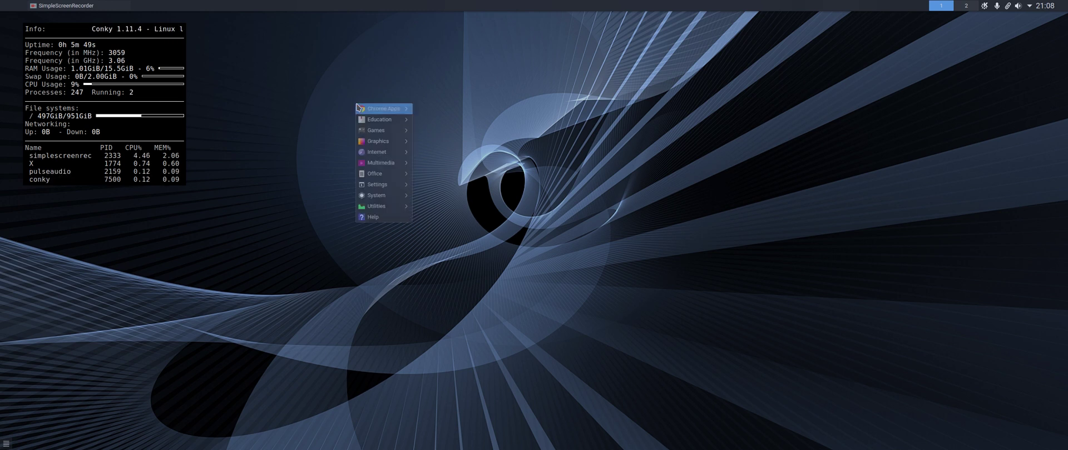
pyautogui.moveTo(379, 177)
pyautogui.moveTo(392, 197)
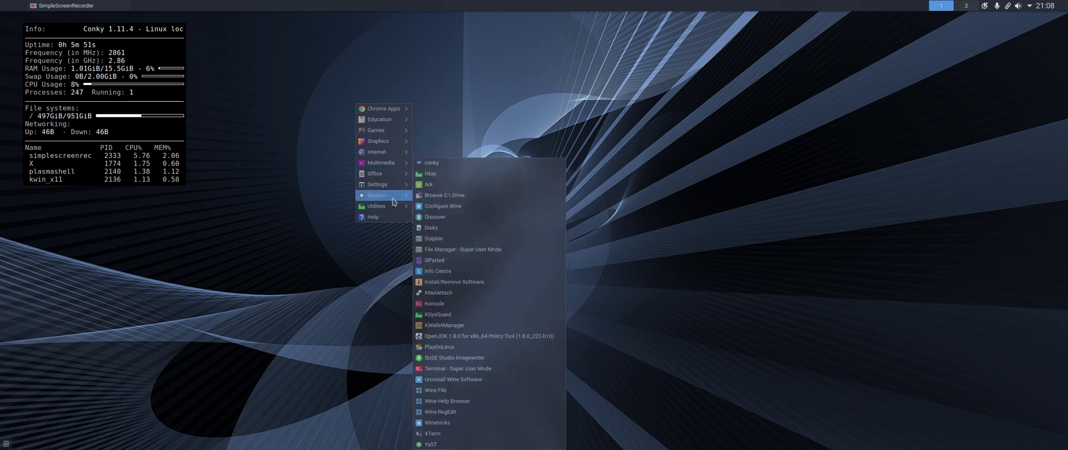
pyautogui.click(436, 175)
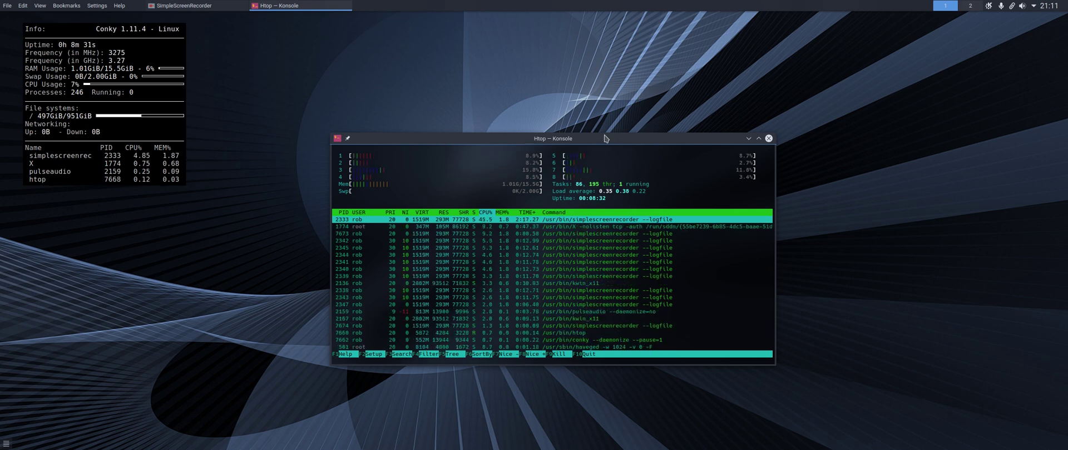
pyautogui.moveTo(608, 137); pyautogui.dragTo(418, 80)
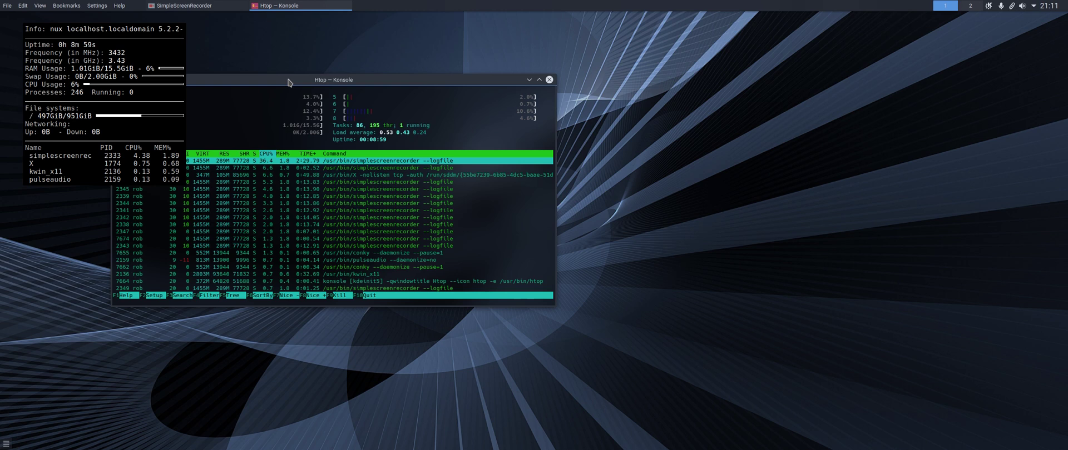
pyautogui.moveTo(288, 82); pyautogui.dragTo(478, 111)
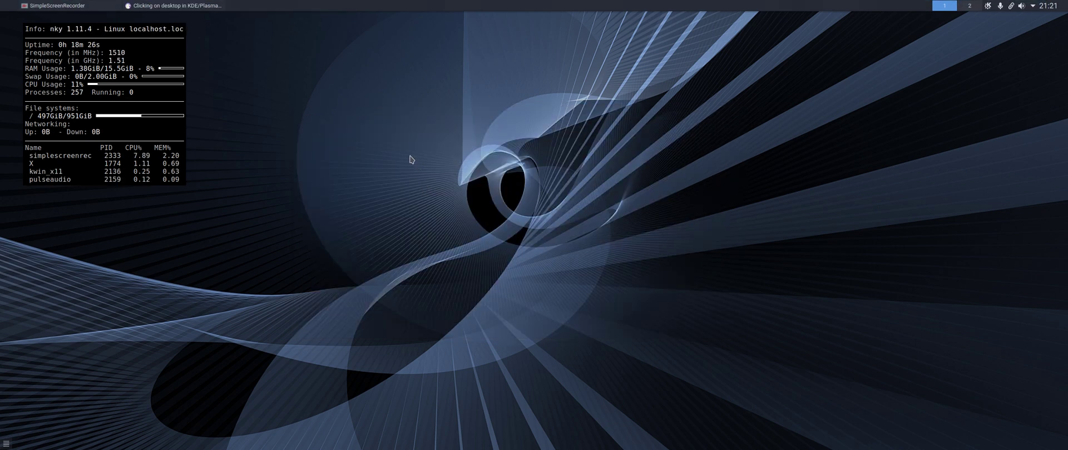
# - Search for the system settings, launch them, and show the Window Rules under Window Management
pyautogui.write('setting')
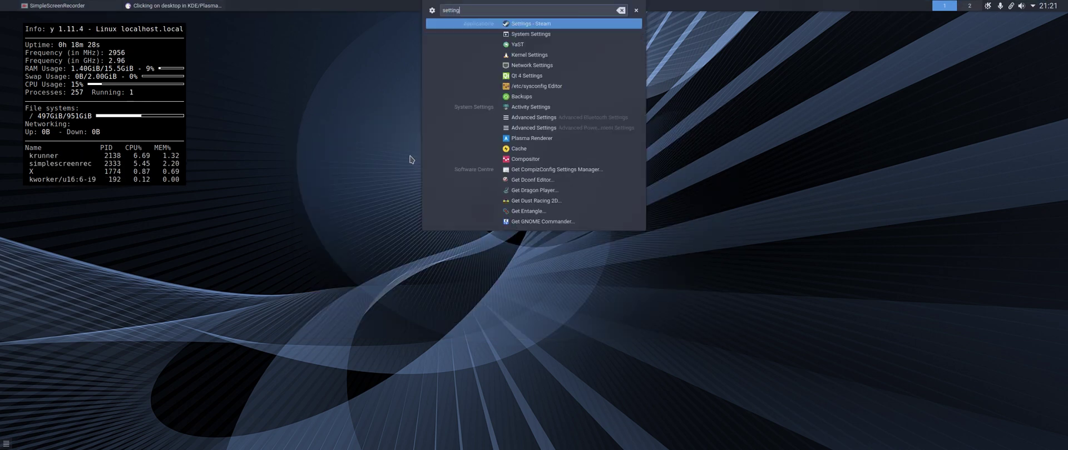
pyautogui.write('s')
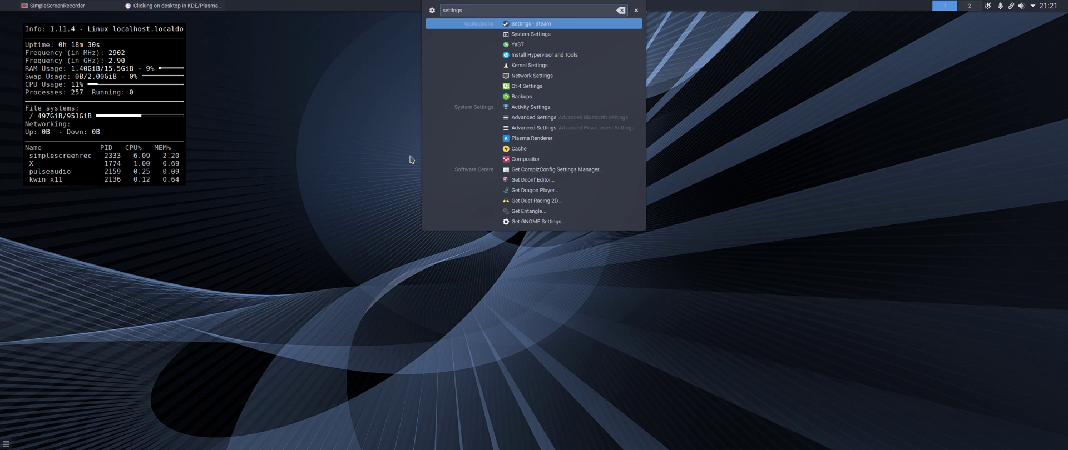
pyautogui.press('Down')
pyautogui.press('Return')
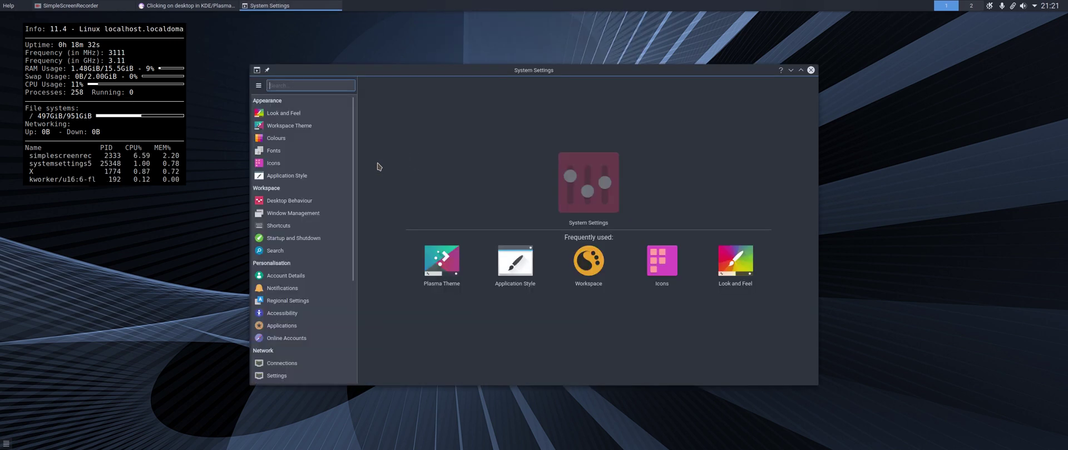
pyautogui.click(320, 213)
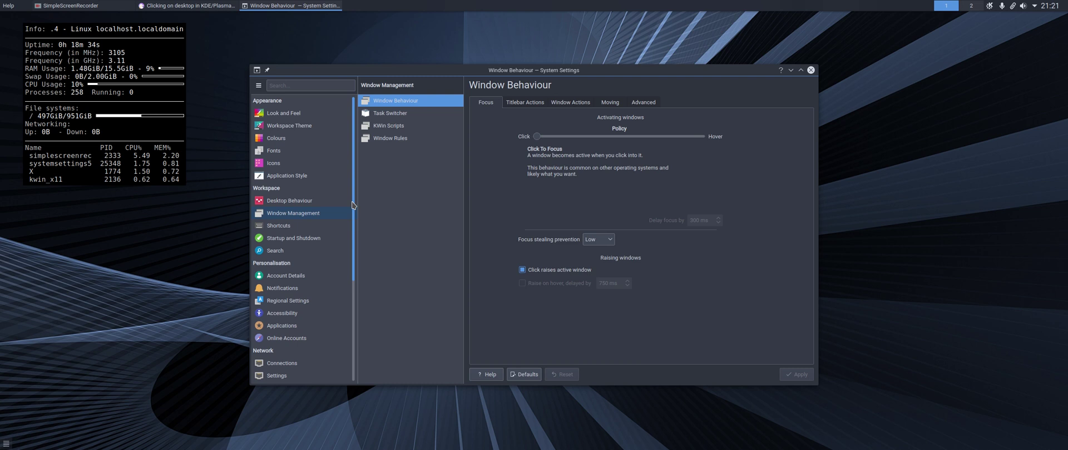
pyautogui.click(387, 140)
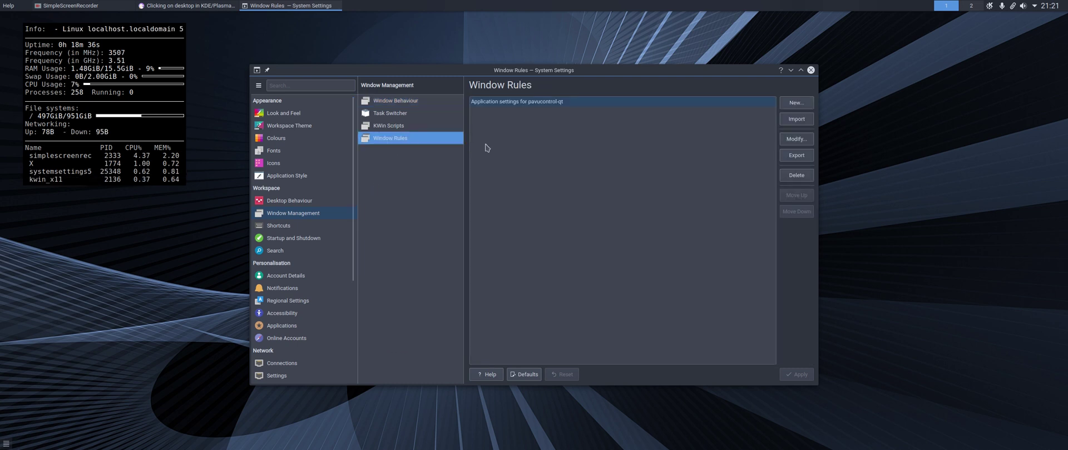
# - Create a new window rule with the description conky and an exact match on the window class conky
pyautogui.click(795, 103)
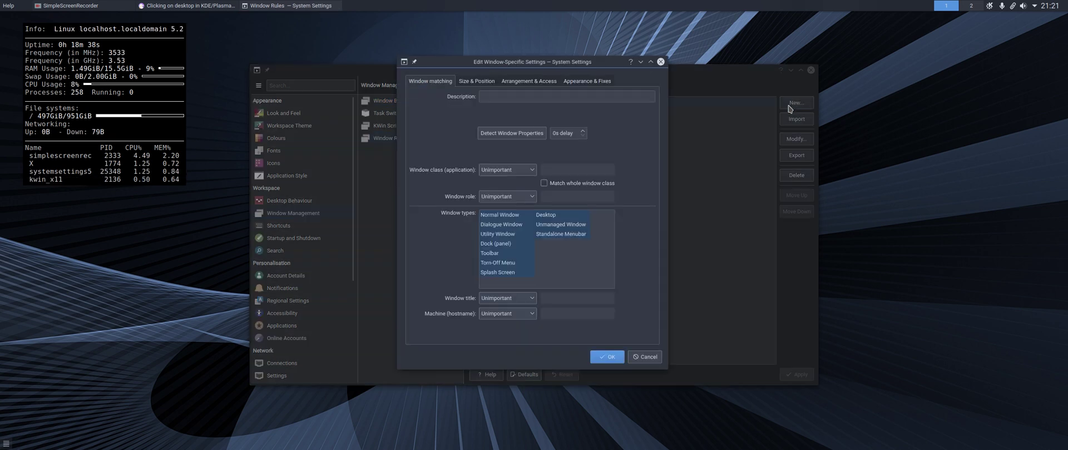
pyautogui.click(516, 97)
pyautogui.write('con')
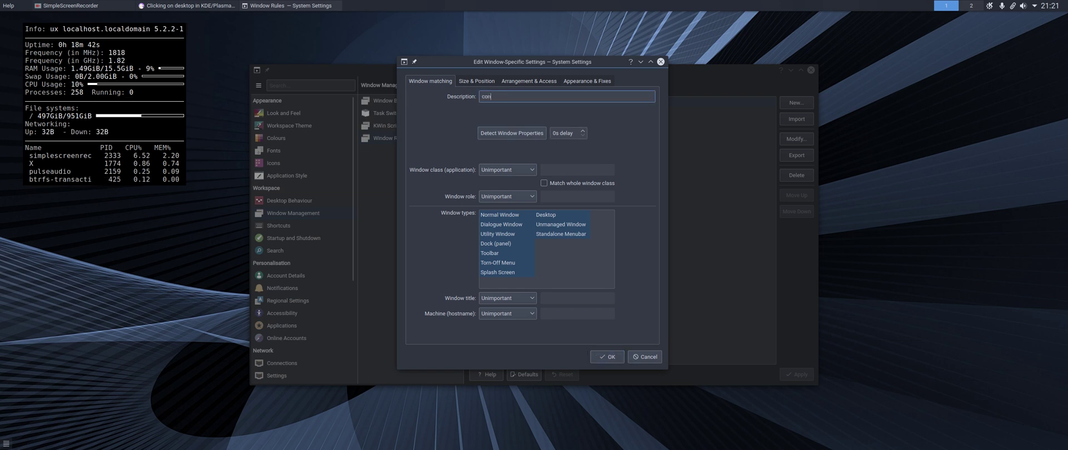
pyautogui.write('ky')
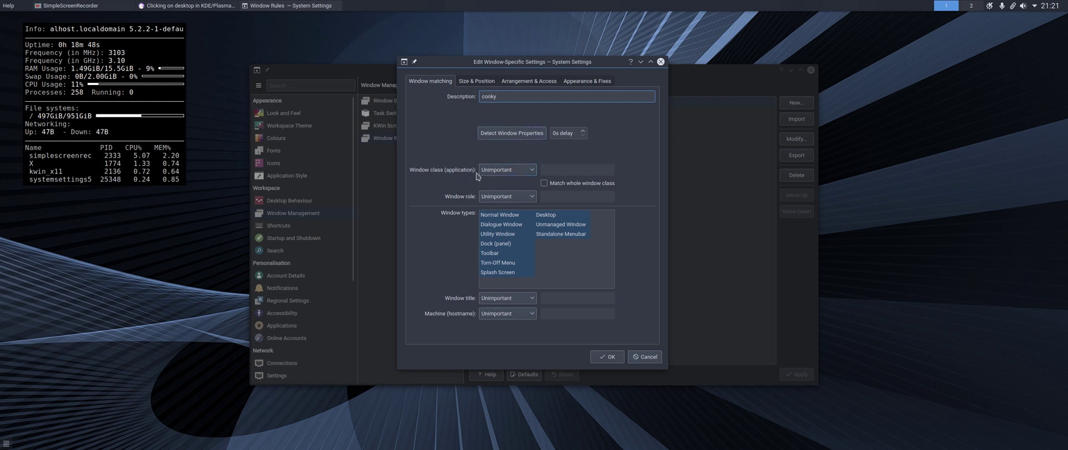
pyautogui.click(523, 170)
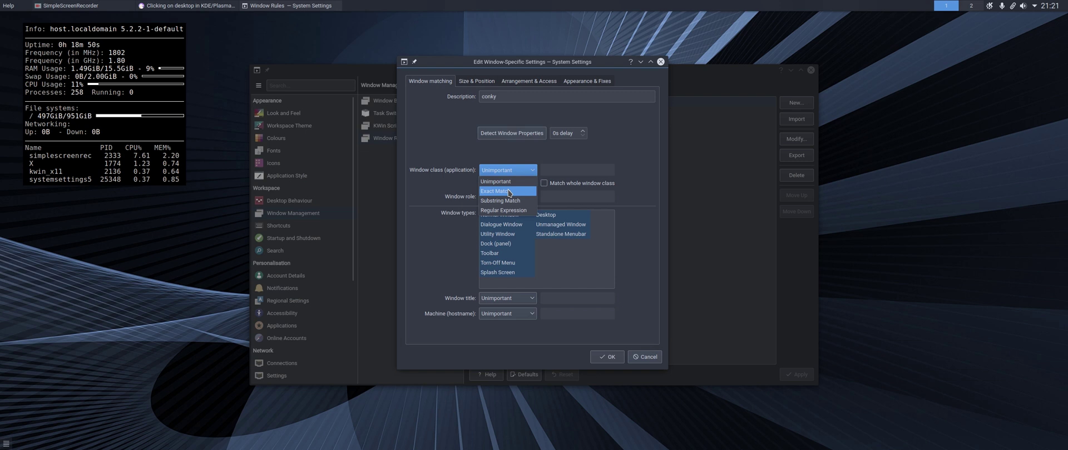
pyautogui.click(509, 191)
pyautogui.click(555, 172)
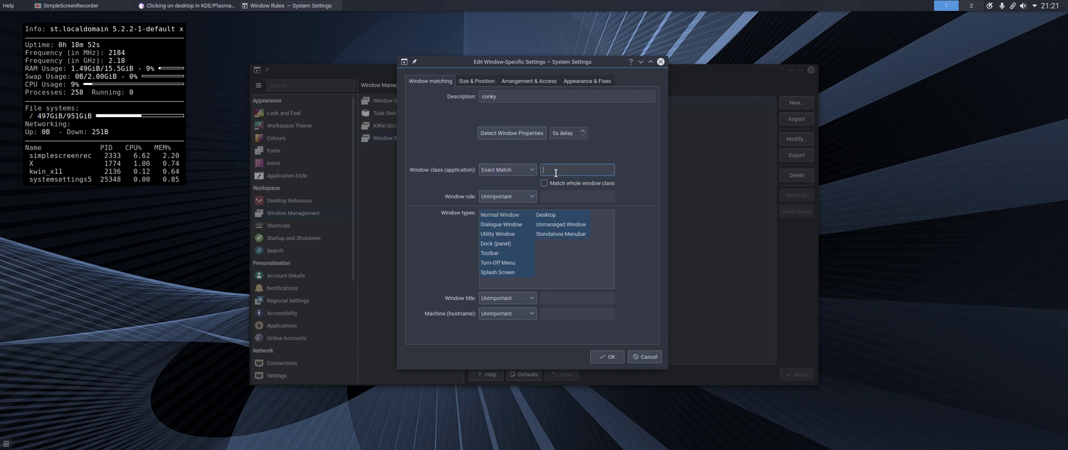
pyautogui.write('conky')
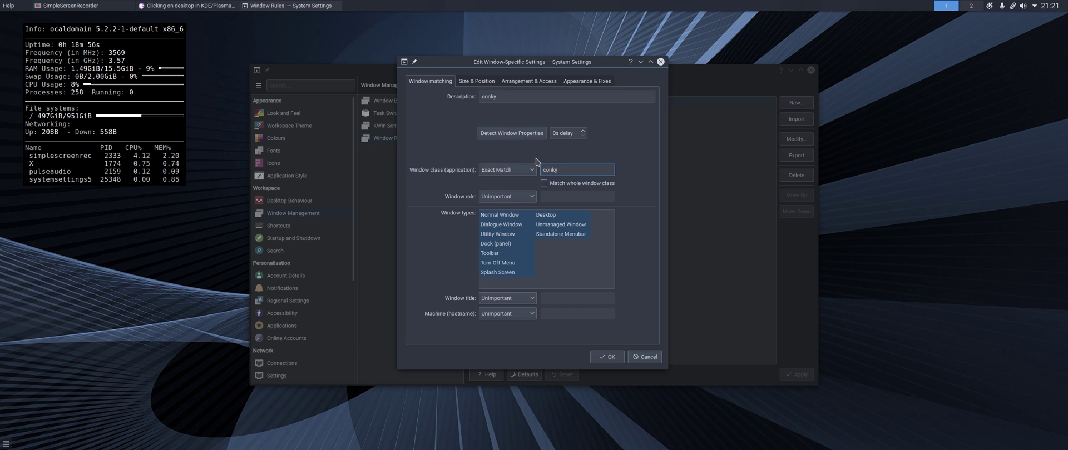
# - Set the conky rule's Keep below property to Force with Yes, apply the rule, and close System Settings
pyautogui.click(523, 82)
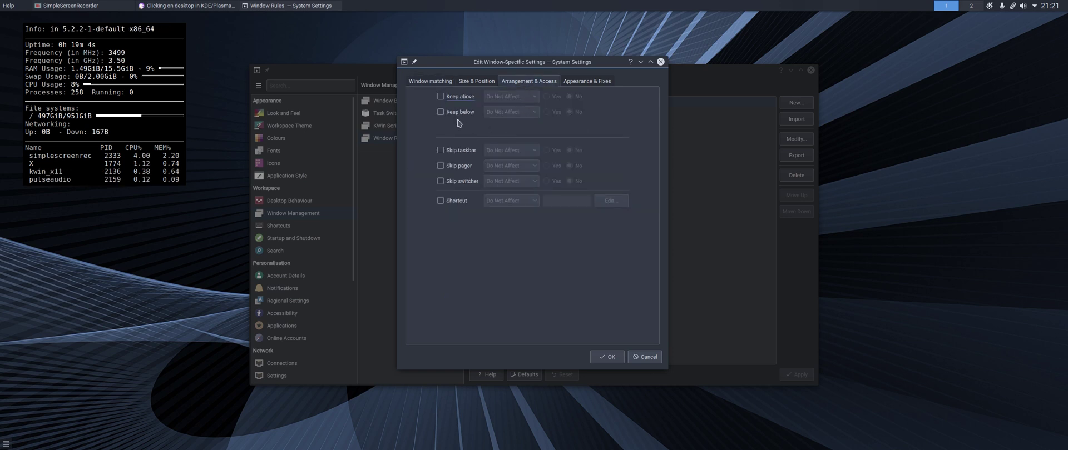
pyautogui.click(440, 113)
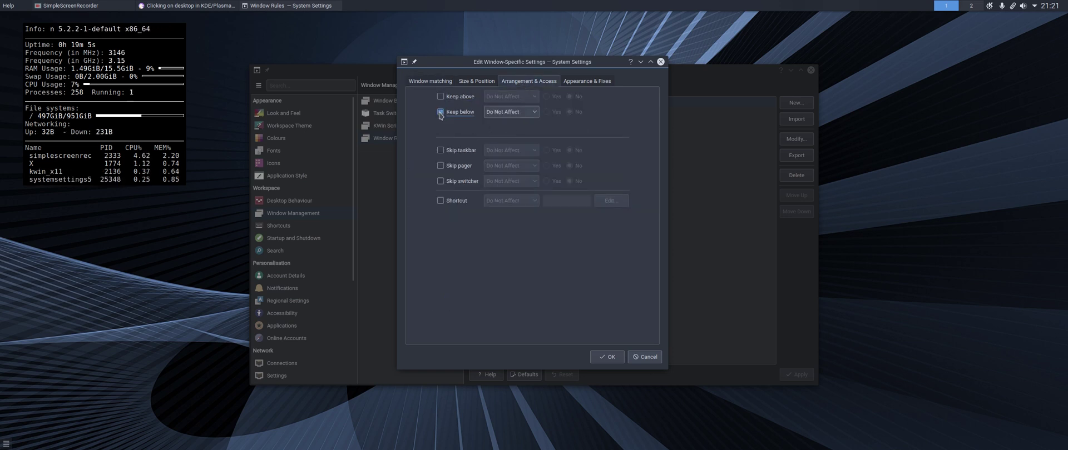
pyautogui.click(534, 113)
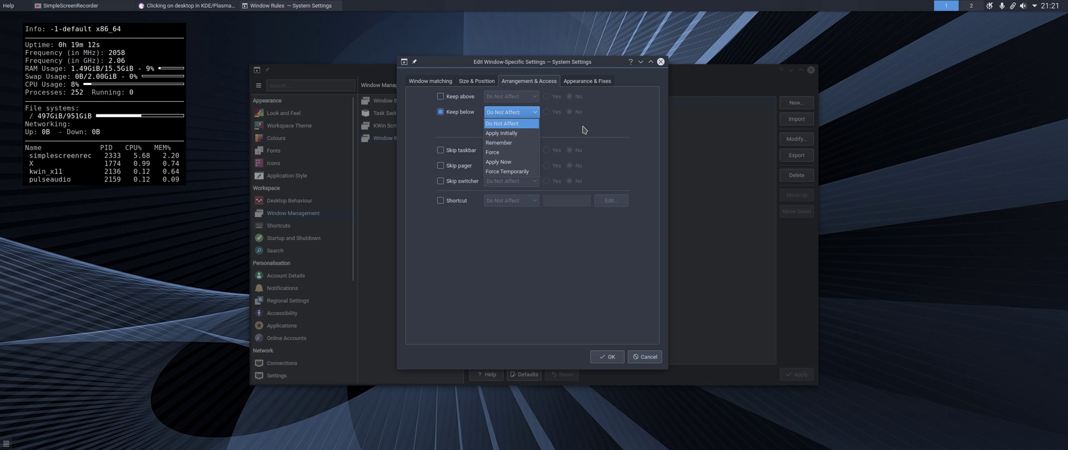
pyautogui.click(508, 153)
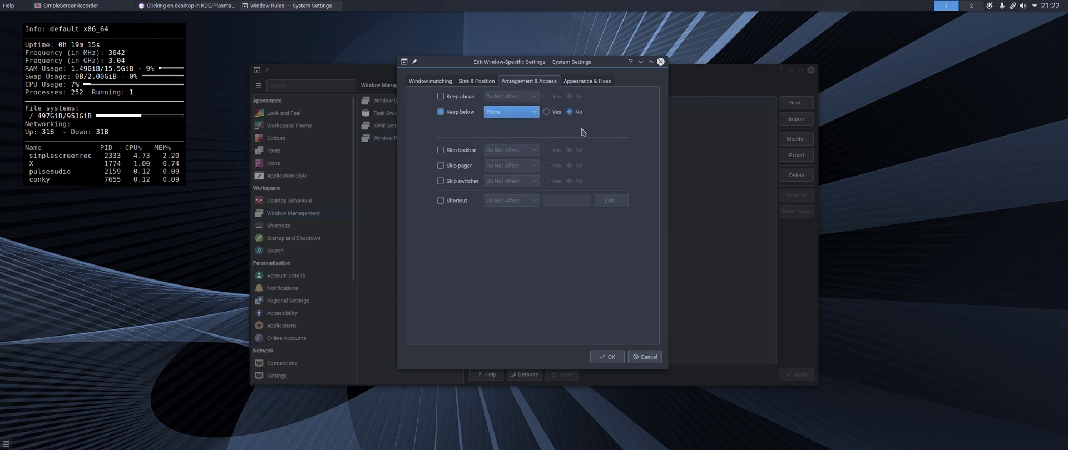
pyautogui.click(547, 113)
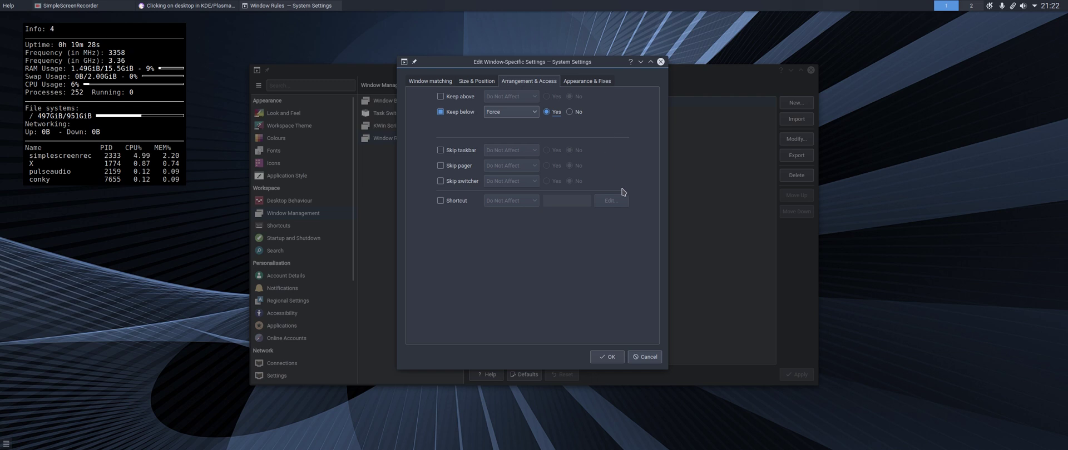
pyautogui.click(607, 358)
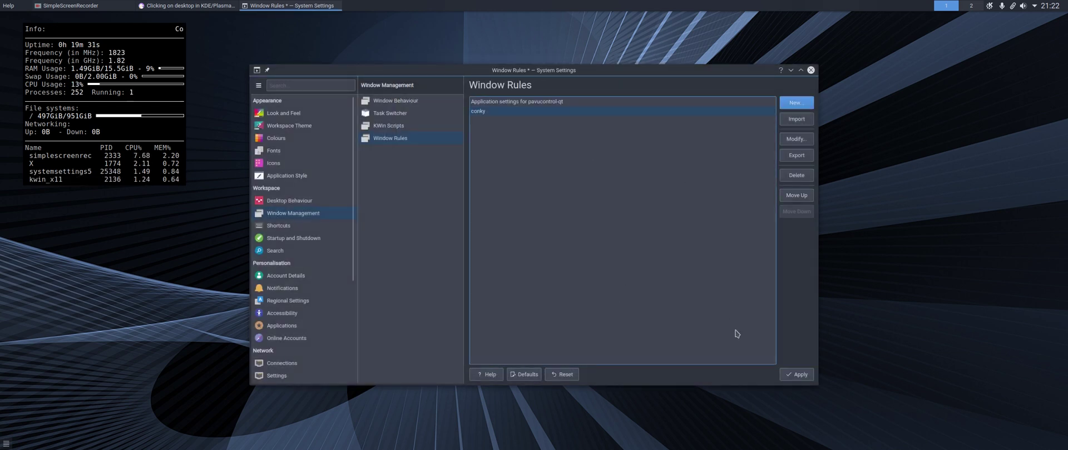
pyautogui.click(796, 376)
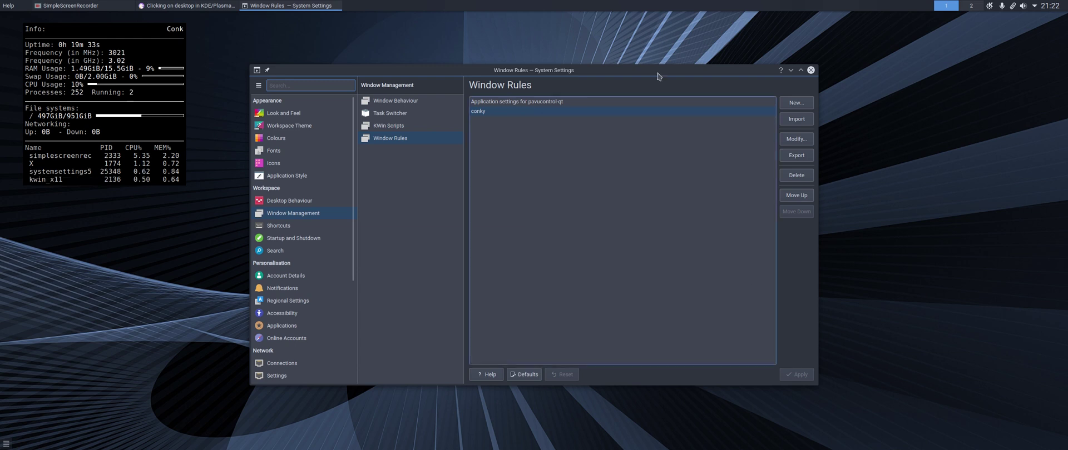
pyautogui.moveTo(619, 71); pyautogui.dragTo(606, 62)
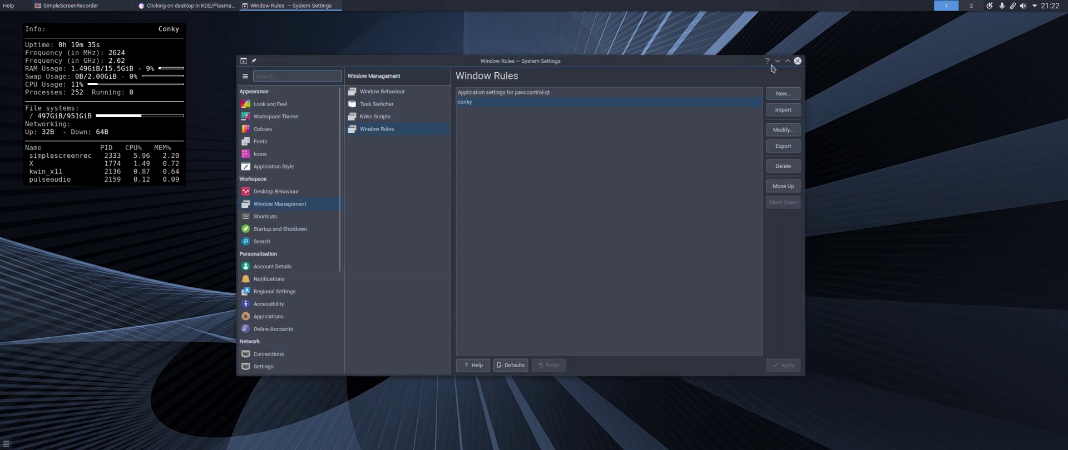
pyautogui.click(797, 61)
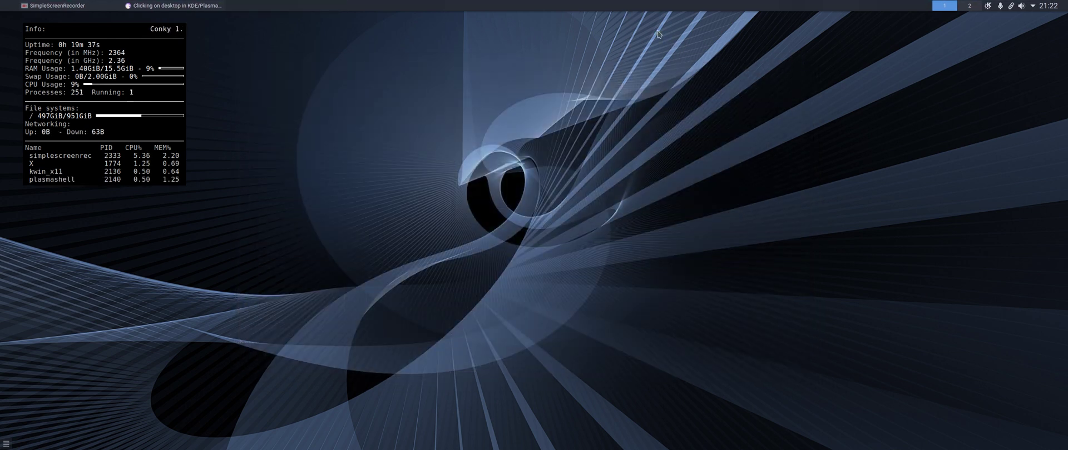
# - Test the window rule by moving a new Htop window over the conky display and away, and close Htop
pyautogui.click(368, 121)
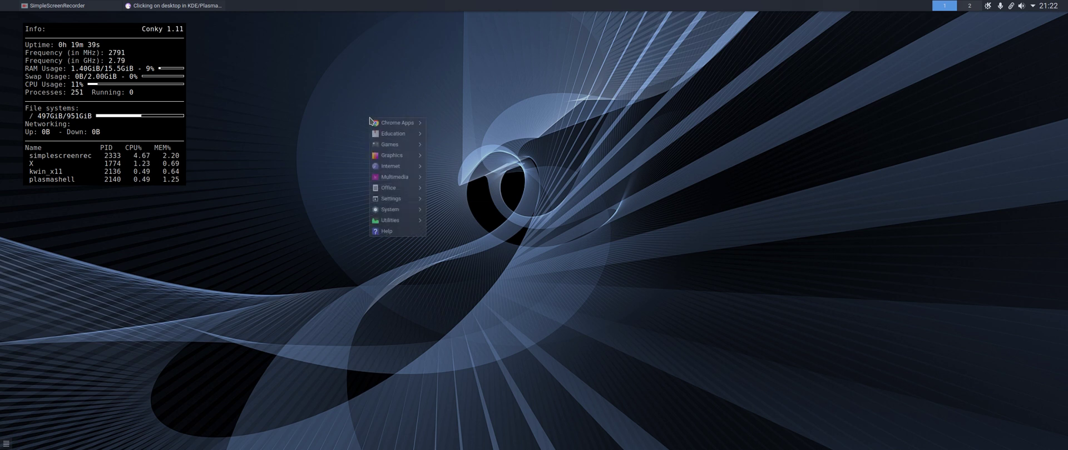
pyautogui.moveTo(404, 210)
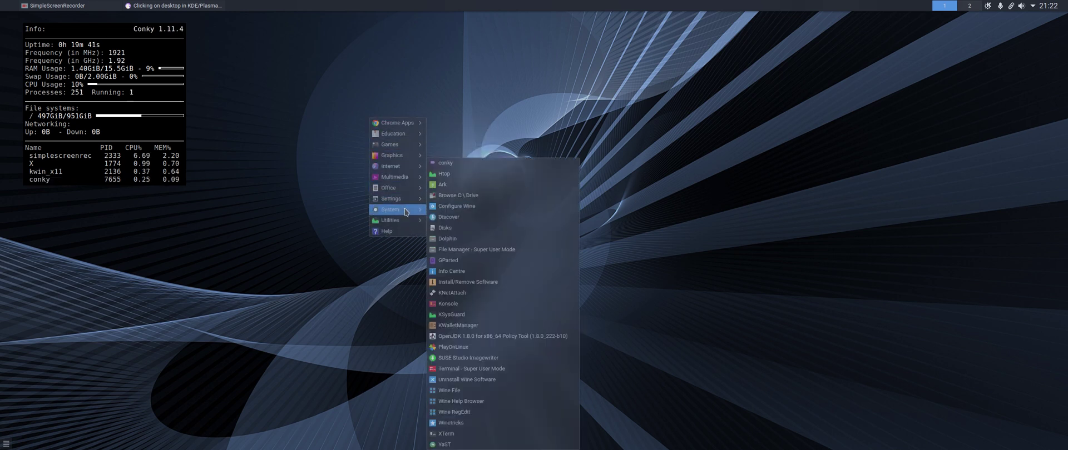
pyautogui.click(445, 173)
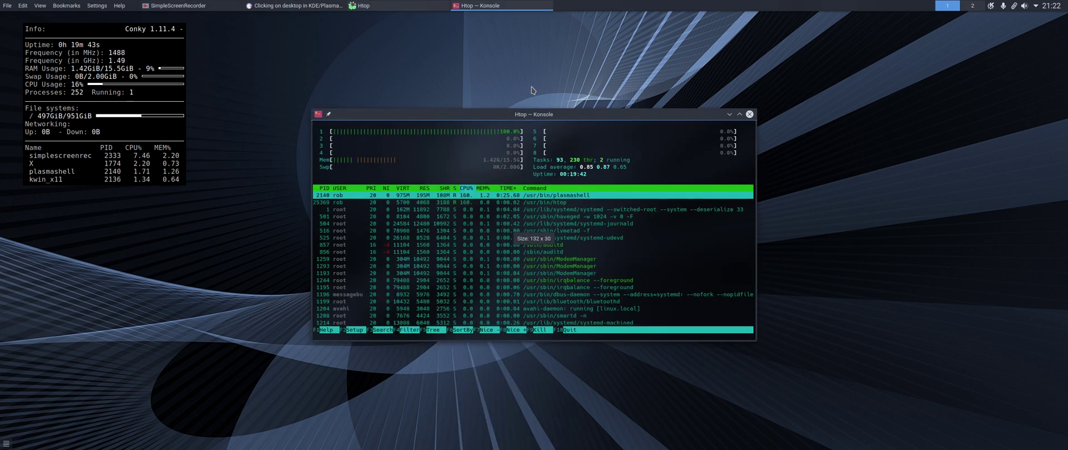
pyautogui.moveTo(606, 115); pyautogui.dragTo(325, 37)
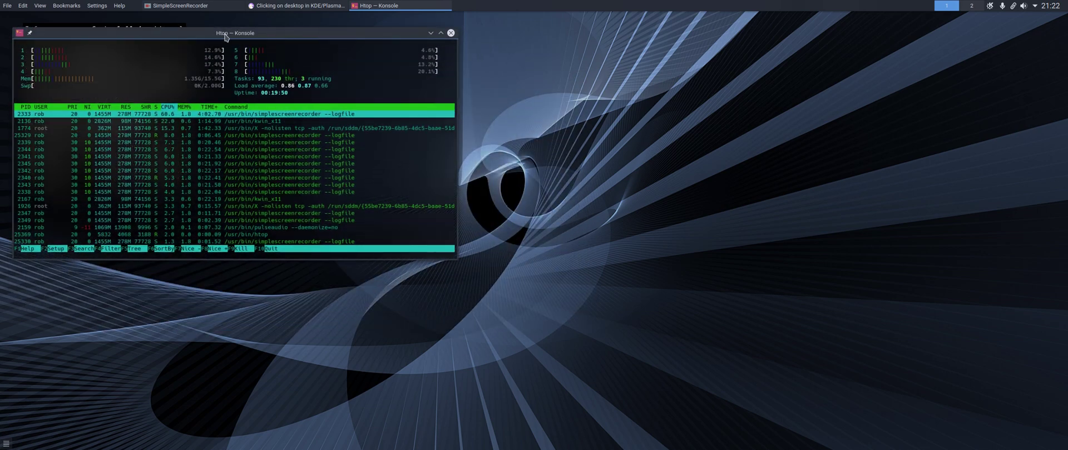
pyautogui.moveTo(185, 35); pyautogui.dragTo(459, 106)
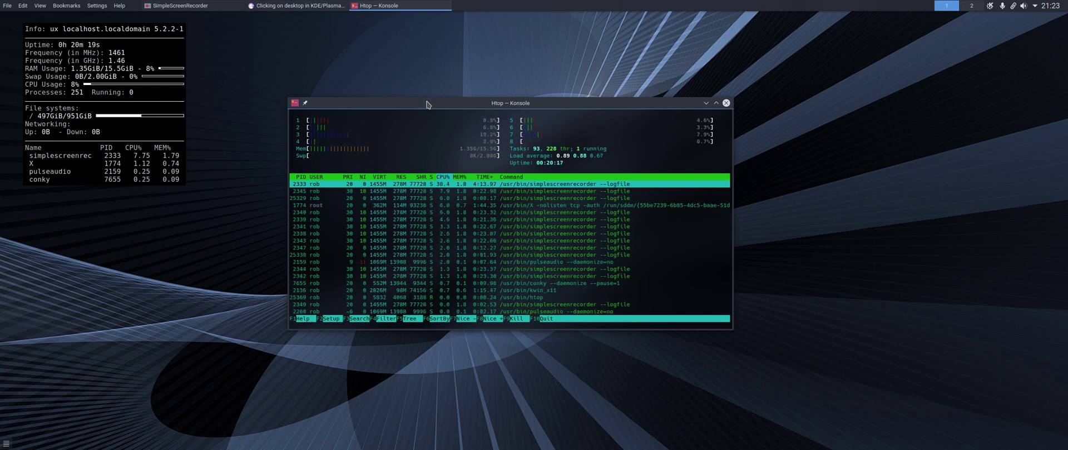
pyautogui.click(726, 104)
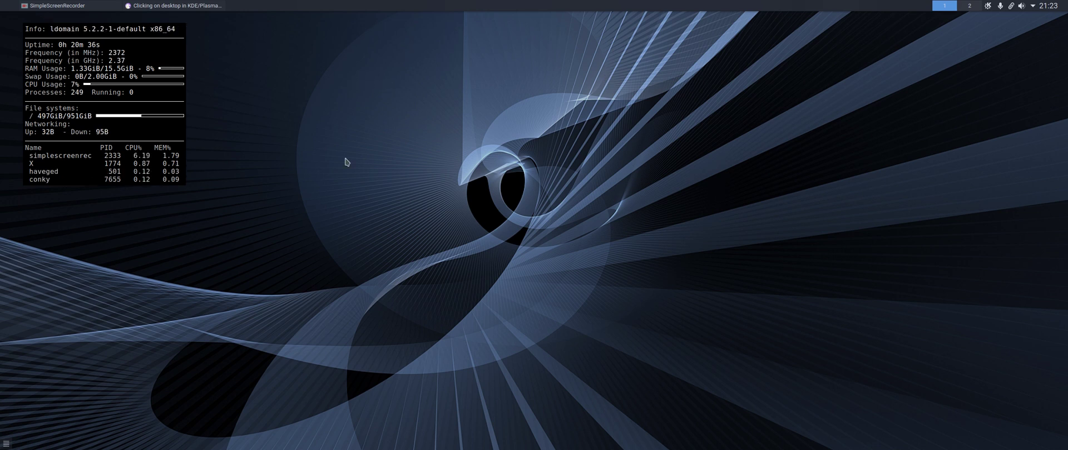
# - Open the home folder in Dolphin and copy the conky.conf file
pyautogui.hotkey('alt', 'space')
pyautogui.write('dolph')
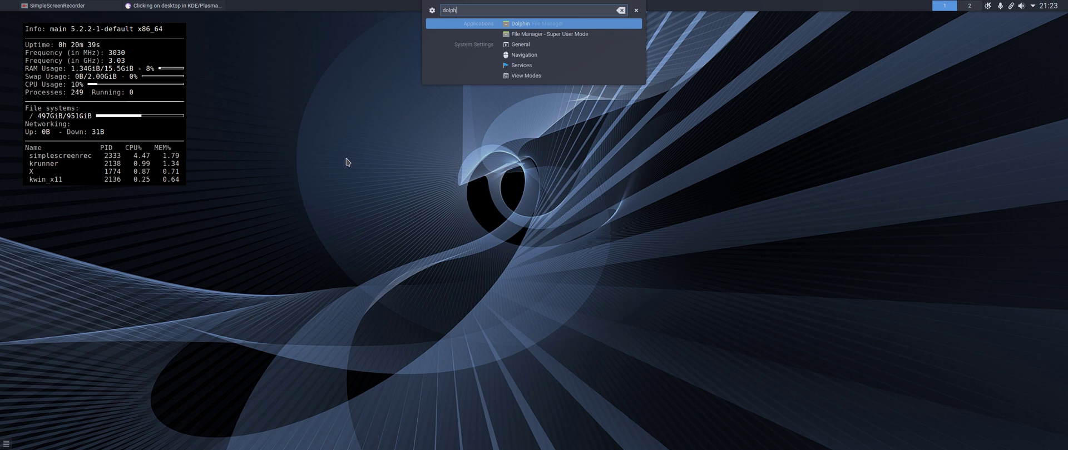
pyautogui.press('Return')
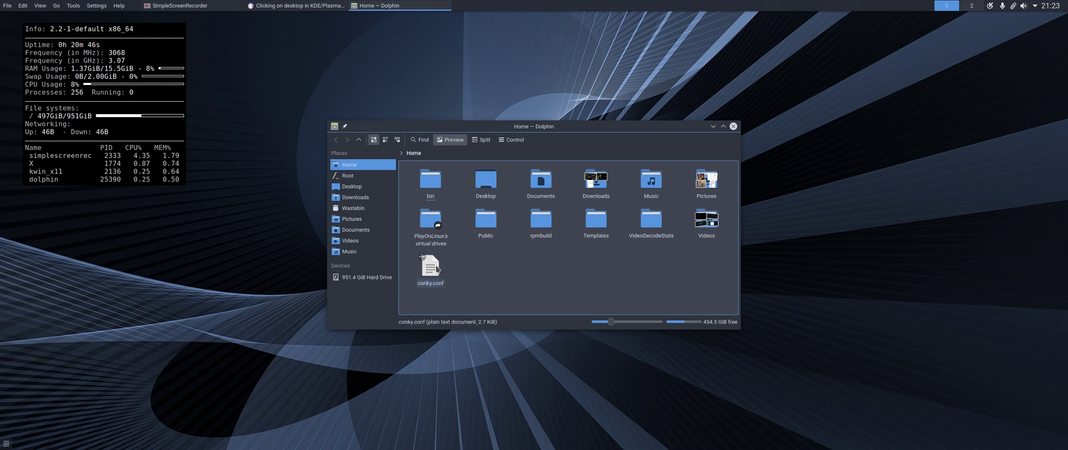
pyautogui.rightClick(430, 265)
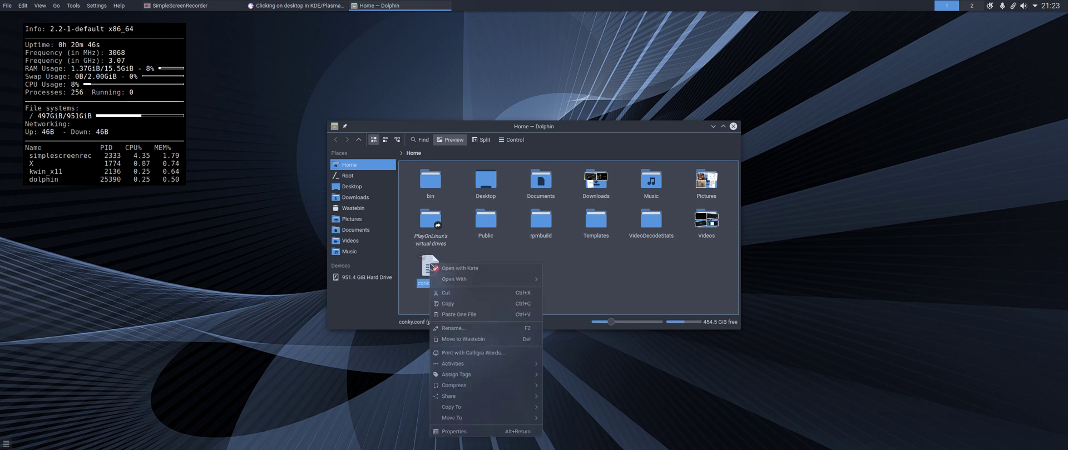
pyautogui.click(461, 306)
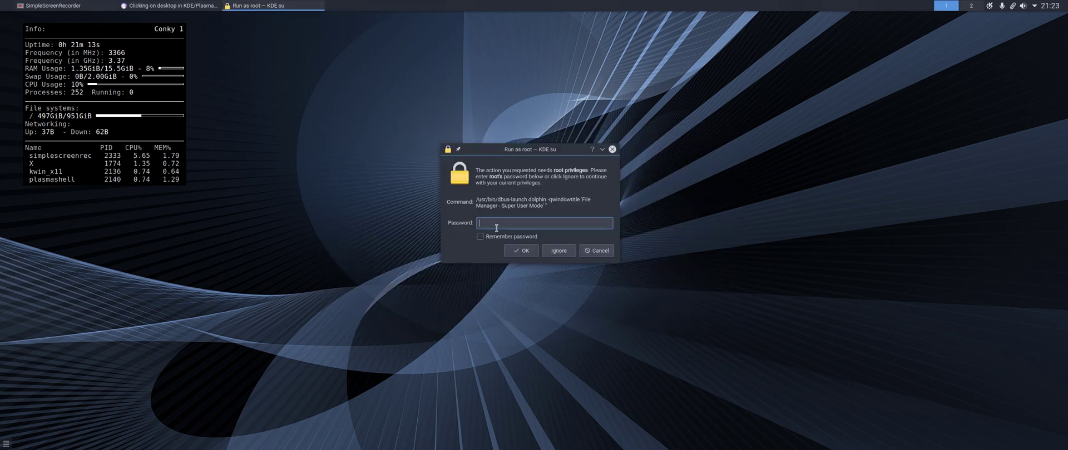
# - Authenticate with the root password and open the /etc/conky folder in the super user file manager
pyautogui.write('•')
pyautogui.write('••')
pyautogui.press('Return')
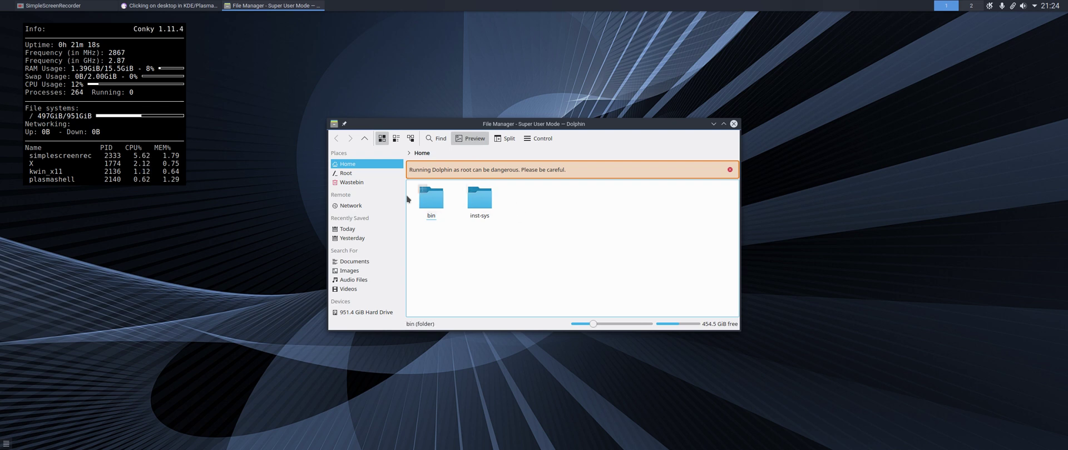
pyautogui.click(369, 174)
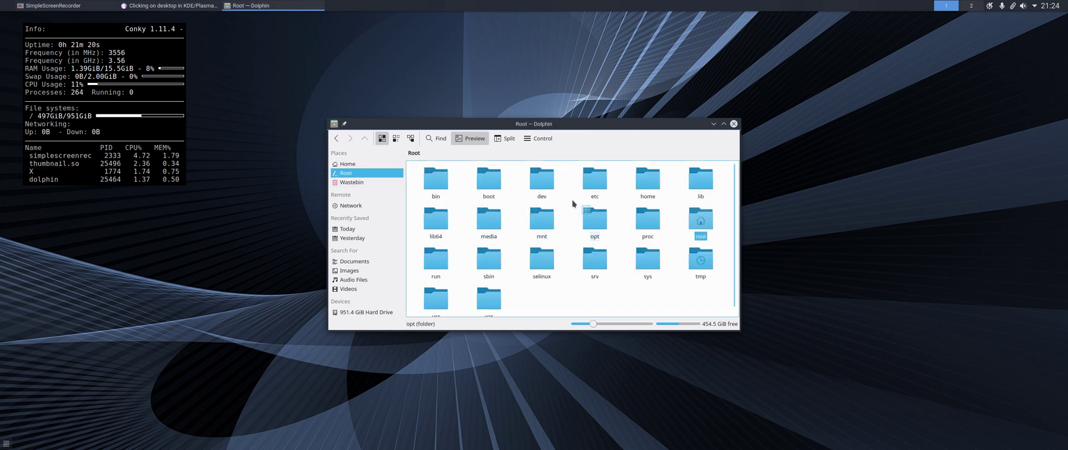
pyautogui.click(595, 184)
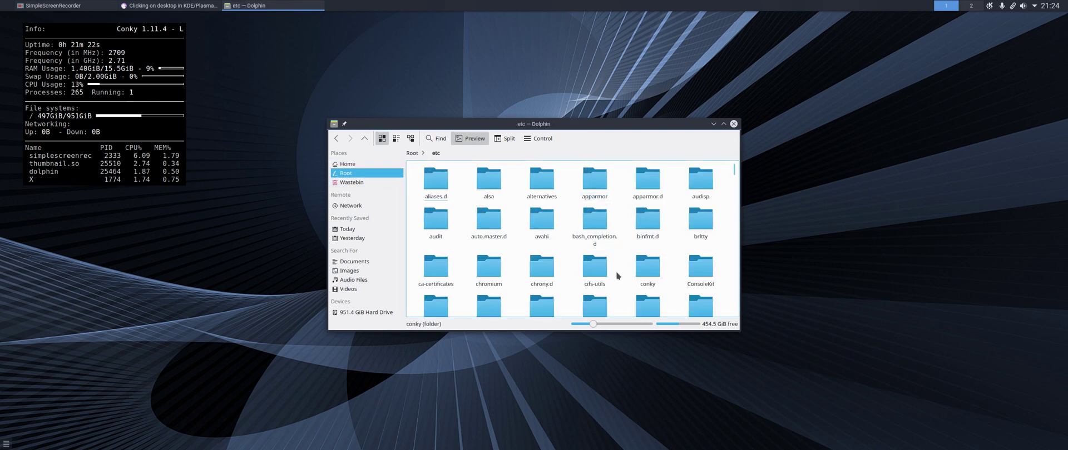
pyautogui.click(647, 270)
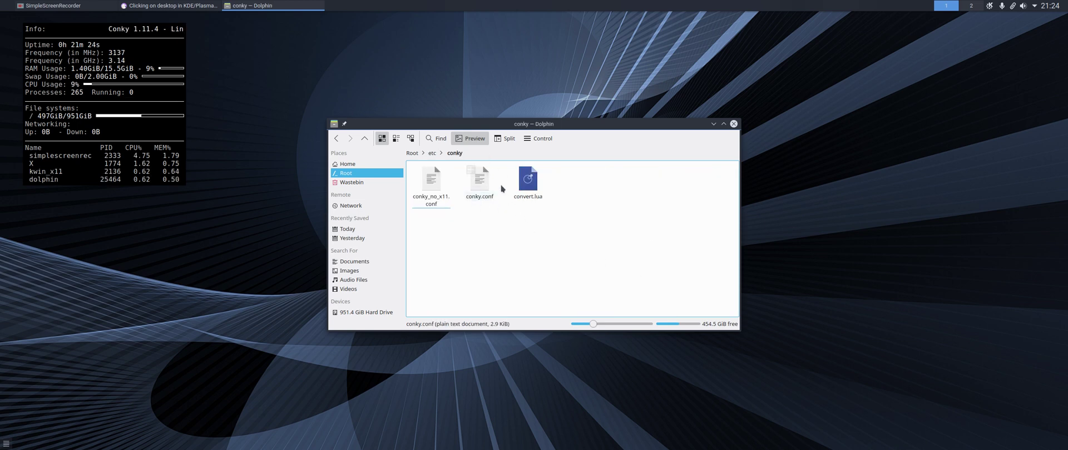
# - Rename the original conky.conf in /etc/conky to conky.conf.backup, closing it if it opens in the text editor
pyautogui.click(487, 196)
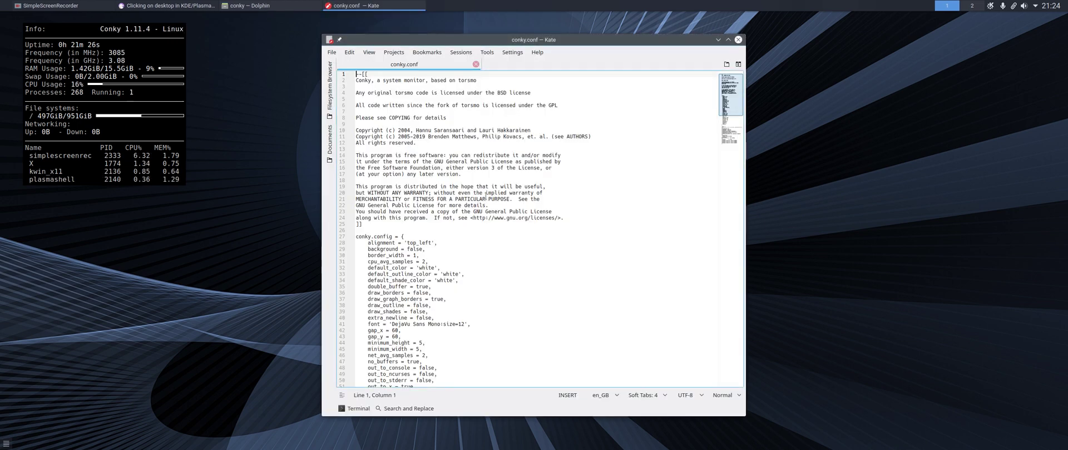
pyautogui.click(738, 39)
pyautogui.rightClick(481, 197)
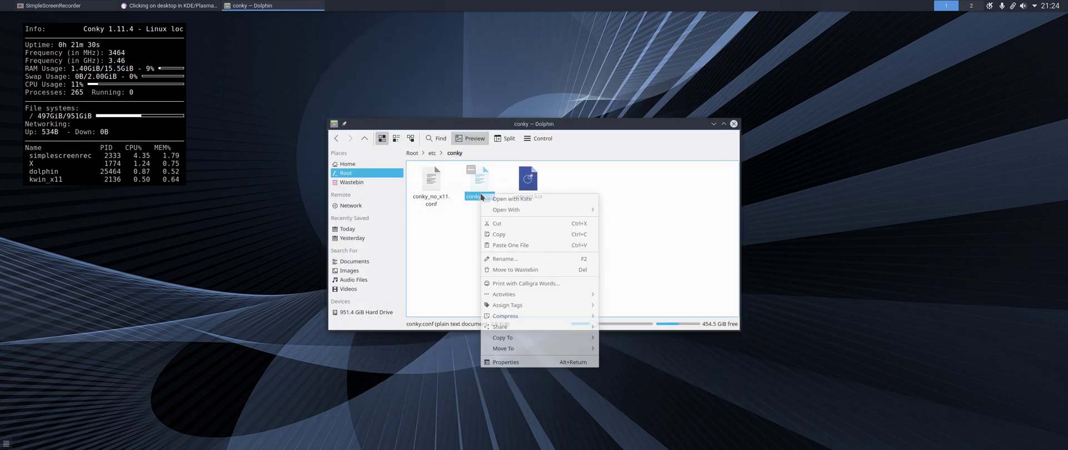
pyautogui.moveTo(522, 328)
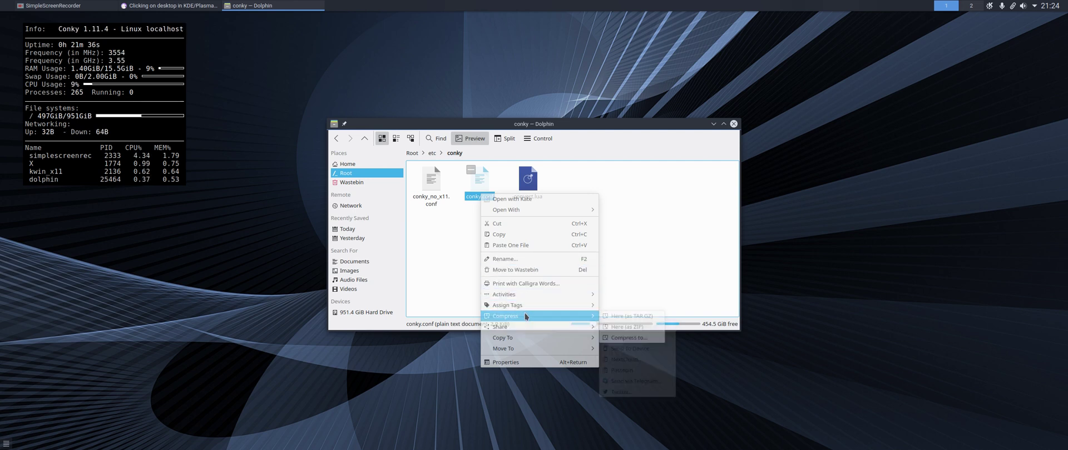
pyautogui.click(515, 262)
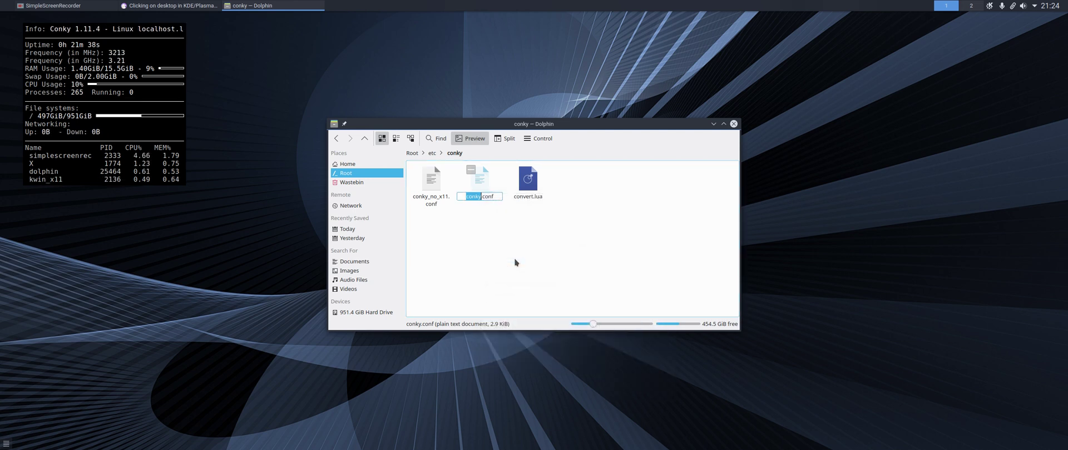
pyautogui.press('End')
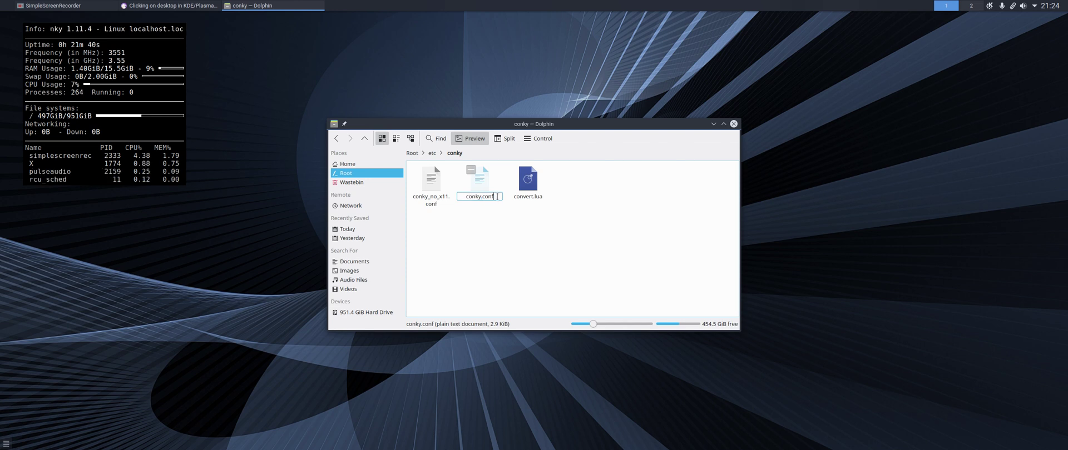
pyautogui.write('.back')
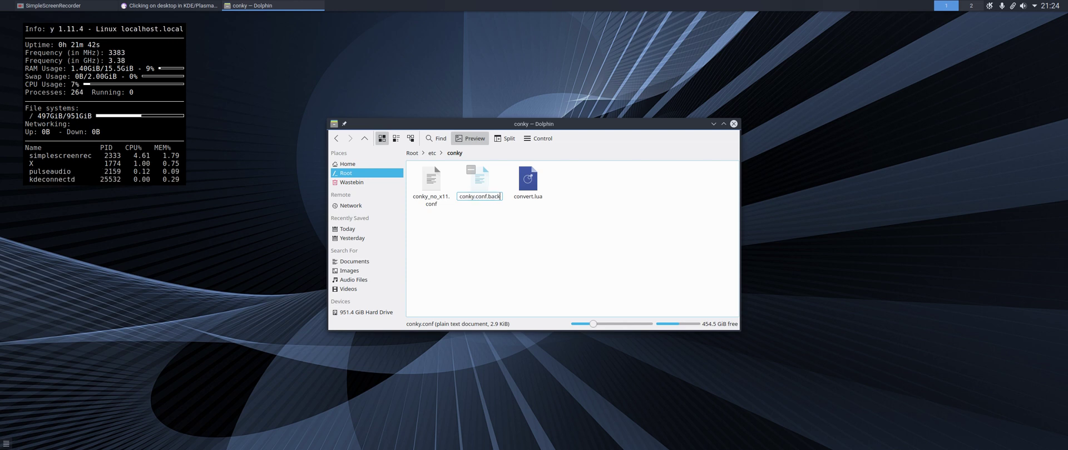
pyautogui.write('up')
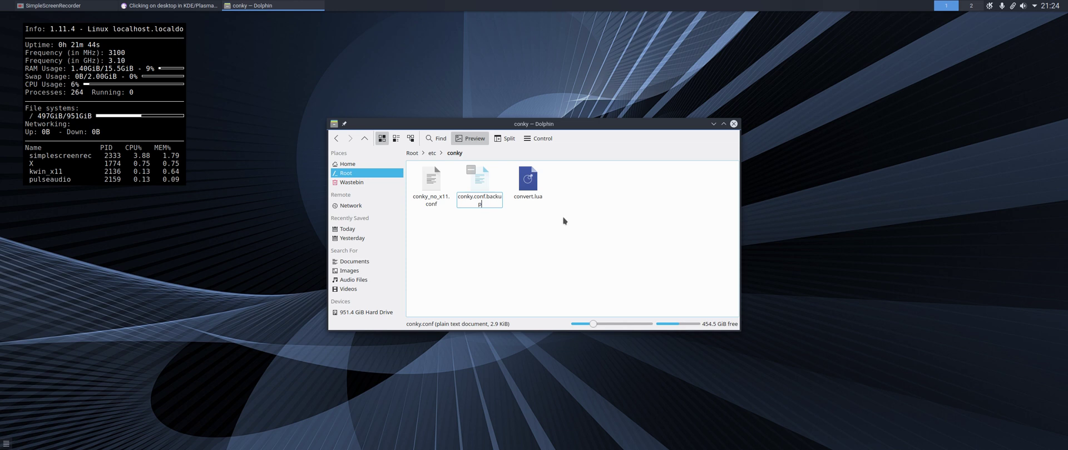
pyautogui.click(554, 233)
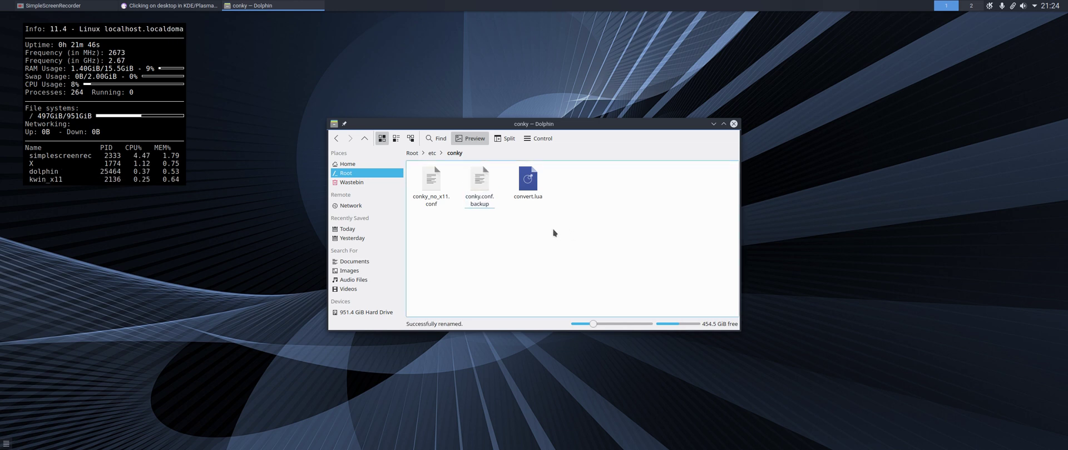
# - Paste the copied custom conky.conf into /etc/conky and close the file manager
pyautogui.press('space')
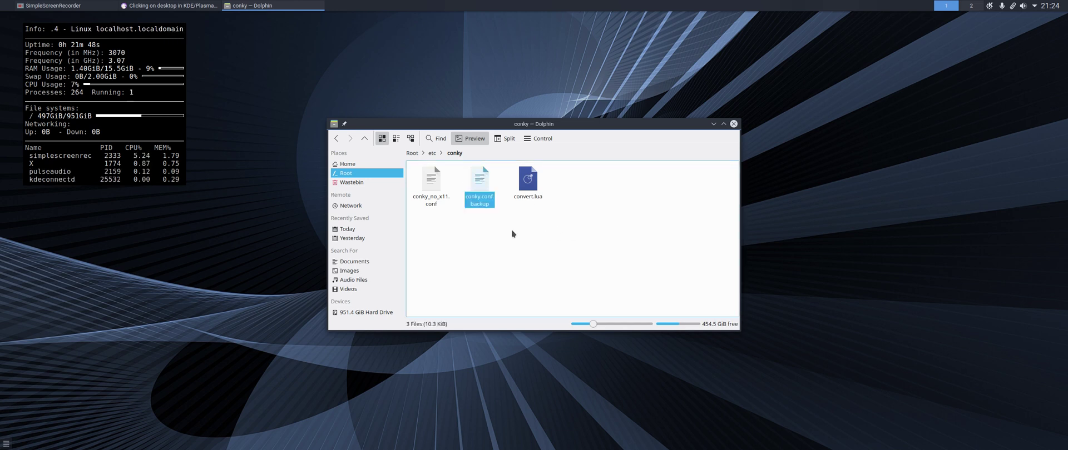
pyautogui.rightClick(506, 232)
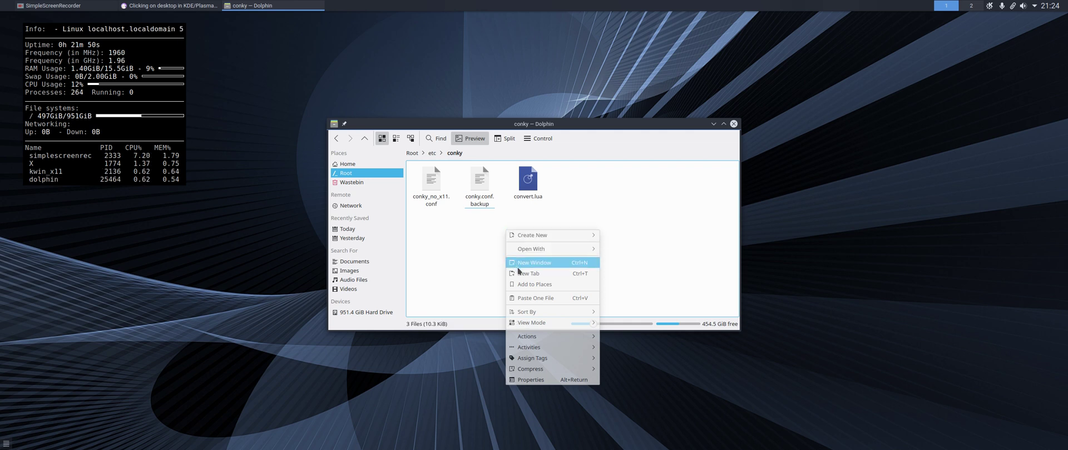
pyautogui.click(523, 298)
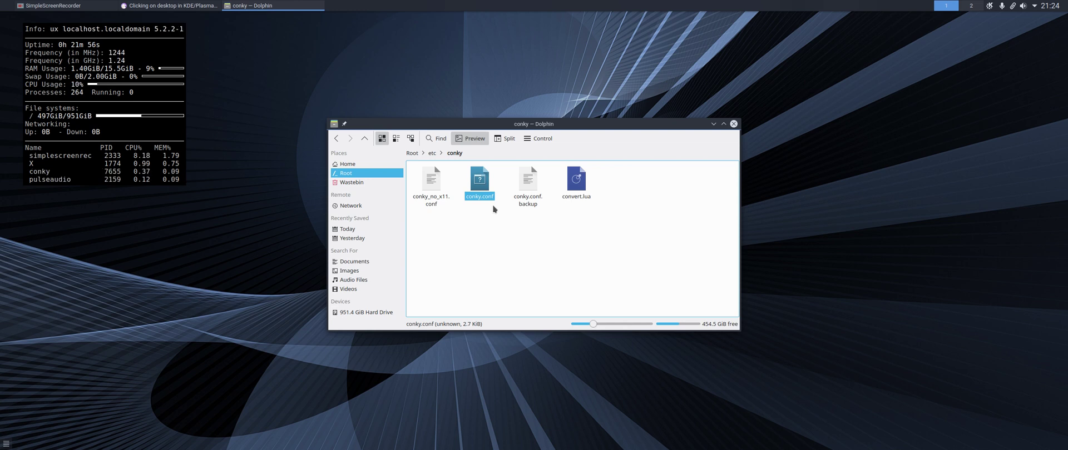
pyautogui.click(509, 232)
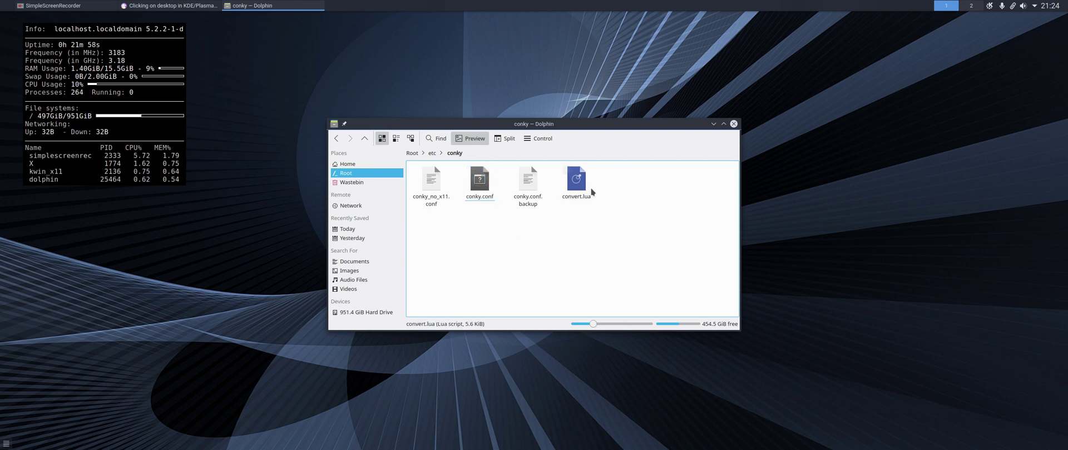
pyautogui.click(684, 155)
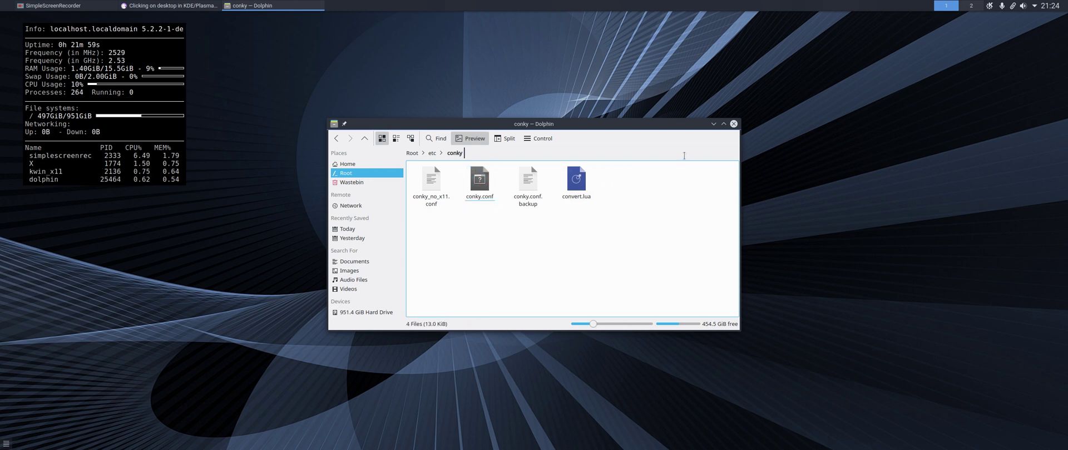
pyautogui.click(734, 124)
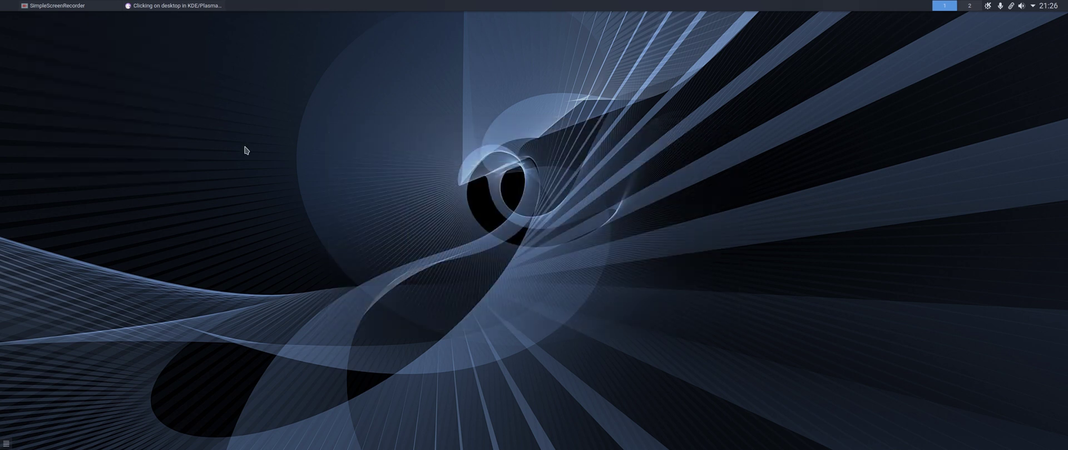
# - Launch conky so it loads the new configuration
pyautogui.hotkey('alt', 'space')
pyautogui.write('conky')
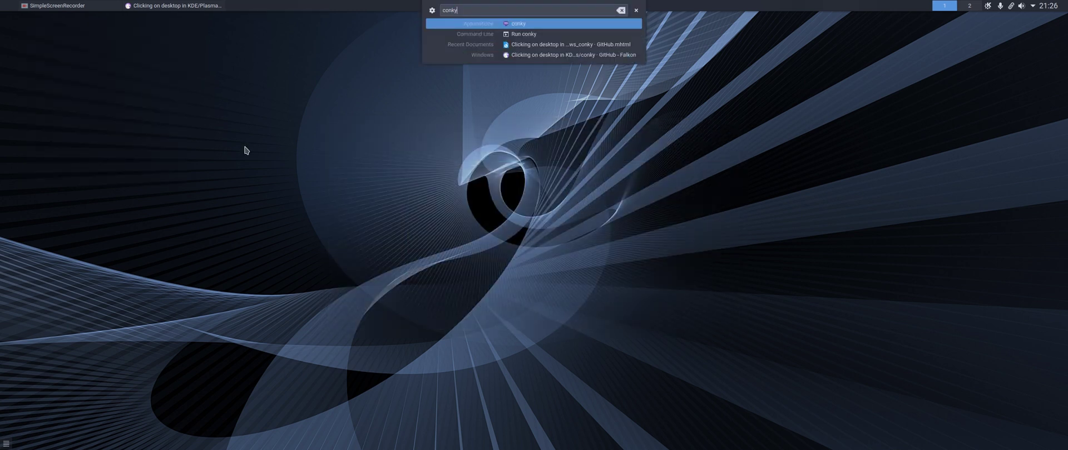
pyautogui.press('Return')
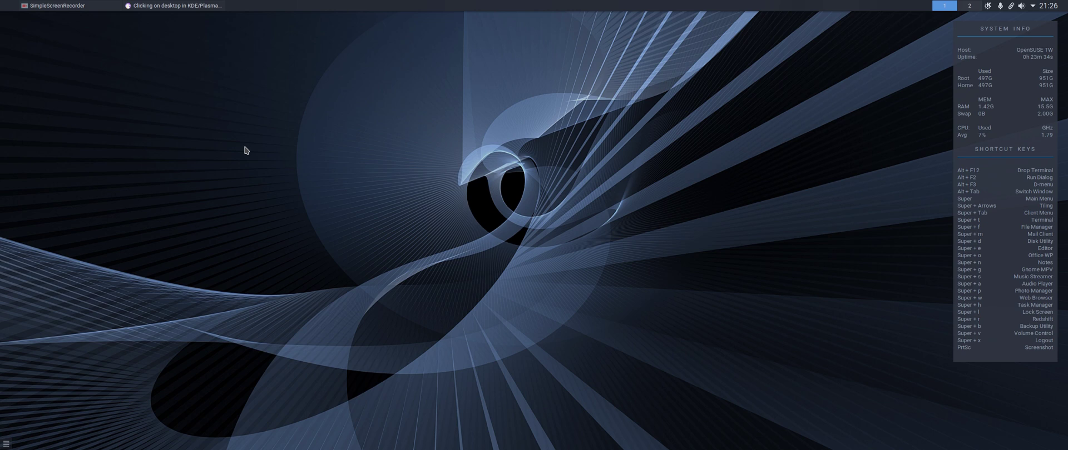
# - Test conky with clicks on the empty desktop and by moving a new Disks window over its display and away
pyautogui.rightClick(293, 62)
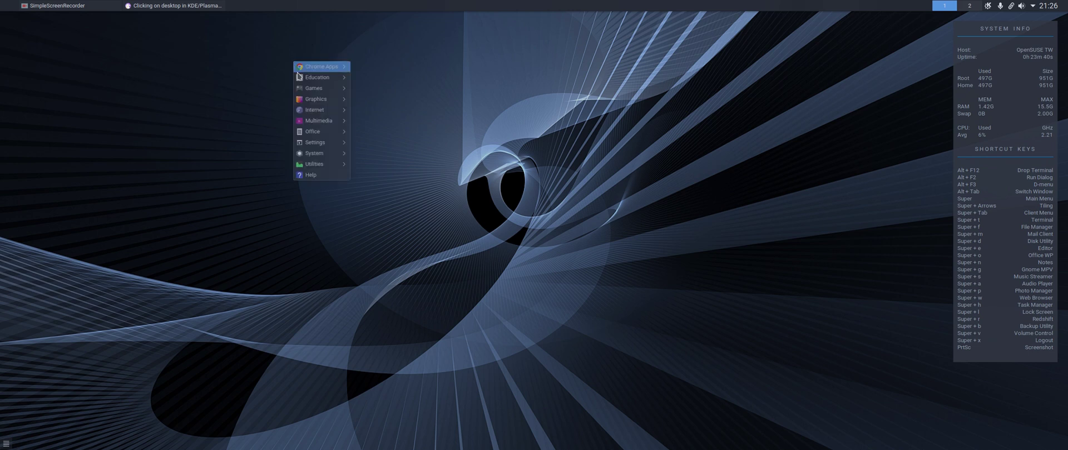
pyautogui.click(267, 127)
pyautogui.click(267, 127)
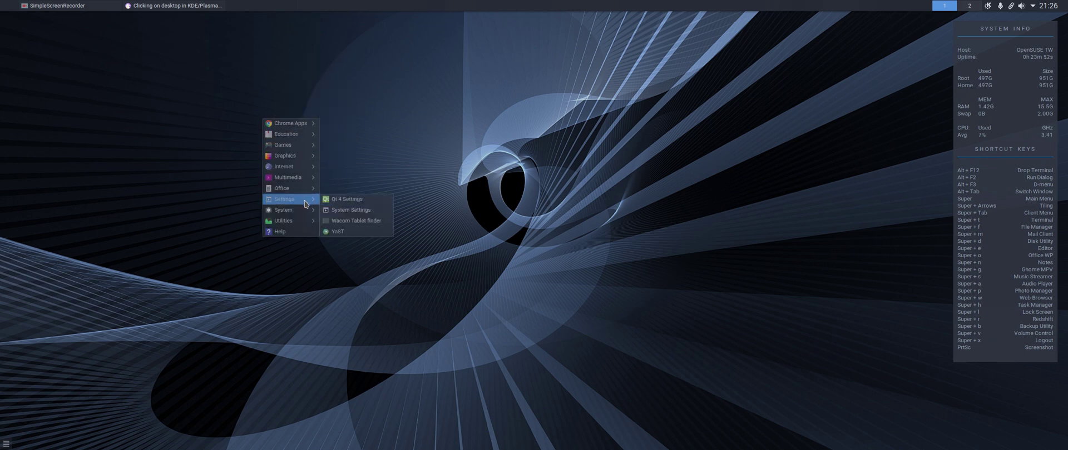
pyautogui.moveTo(306, 211)
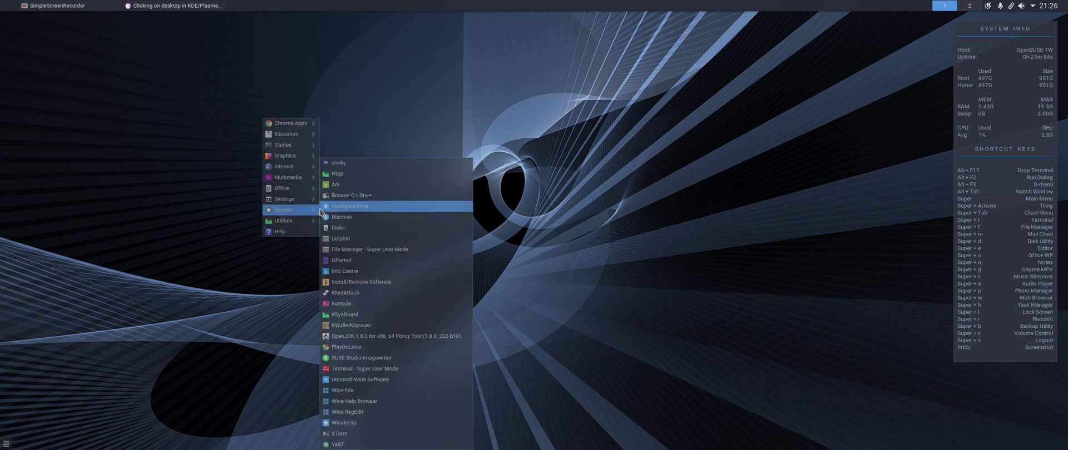
pyautogui.click(340, 228)
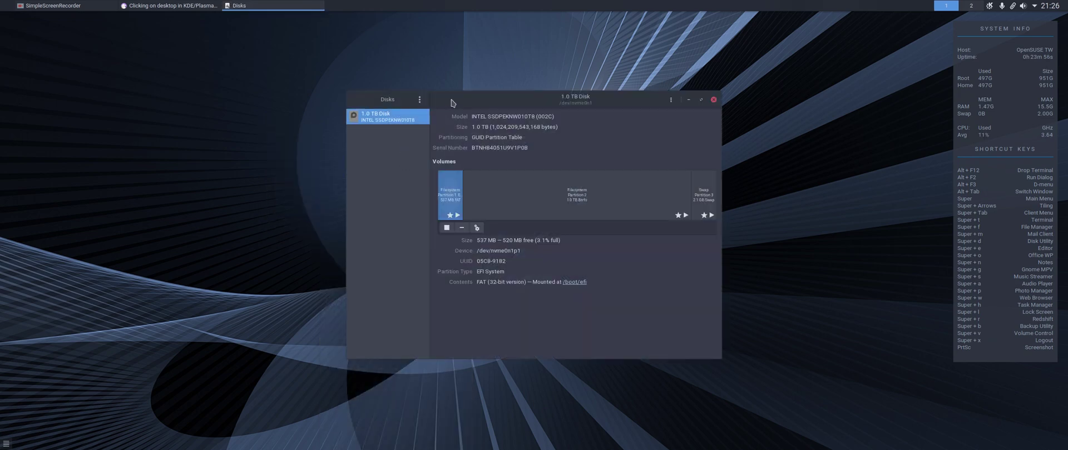
pyautogui.moveTo(451, 103); pyautogui.dragTo(786, 98)
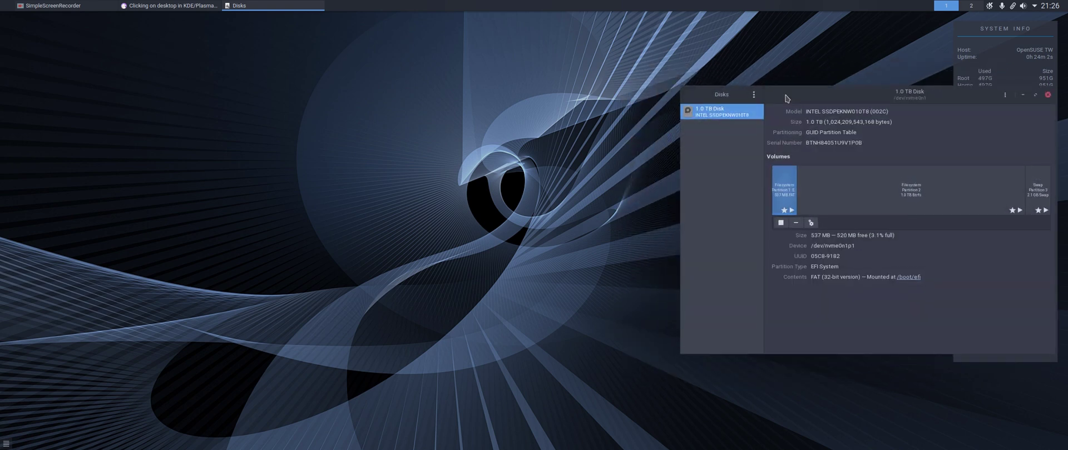
pyautogui.moveTo(786, 98); pyautogui.dragTo(417, 133)
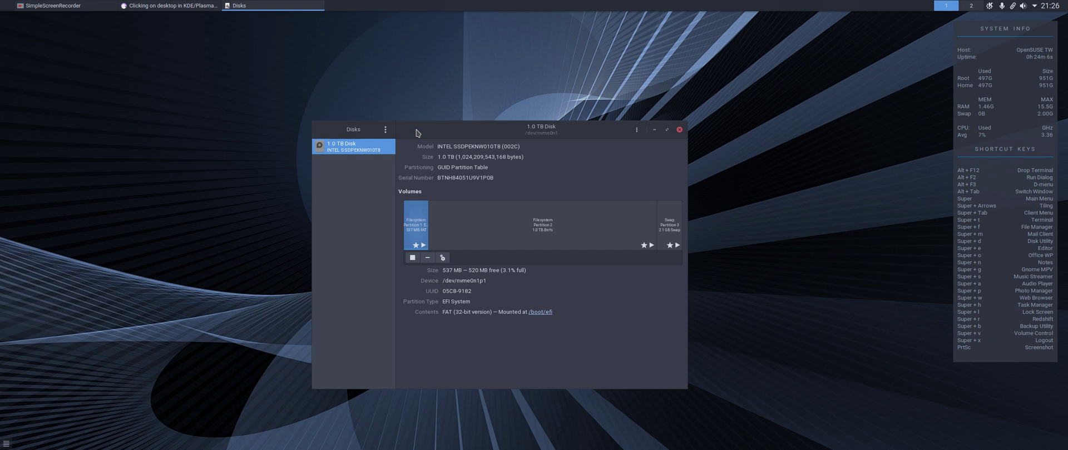